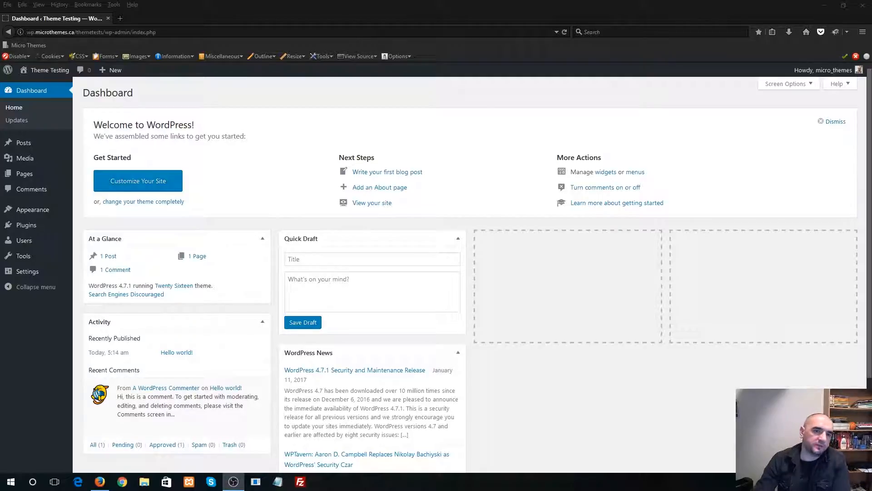
Step: Open the live Theme Testing site in a separate browser tab, keeping the dashboard open
mouse_move(51, 71)
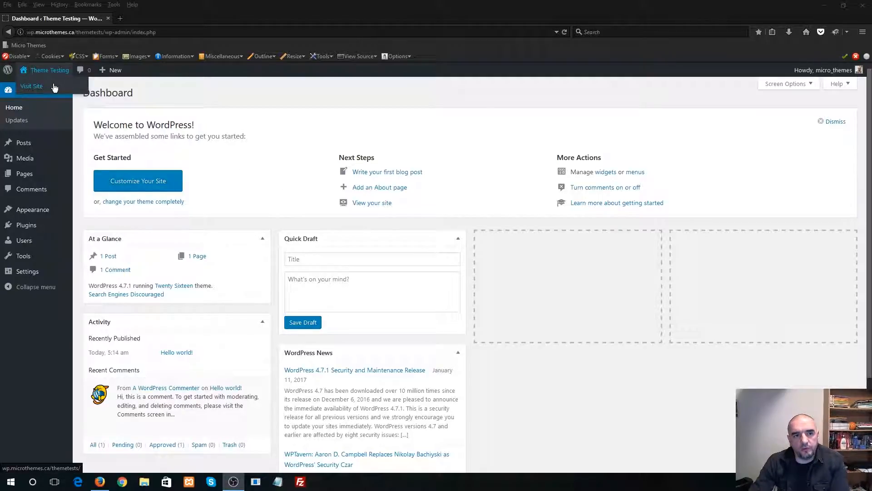
right_click(54, 87)
click(82, 89)
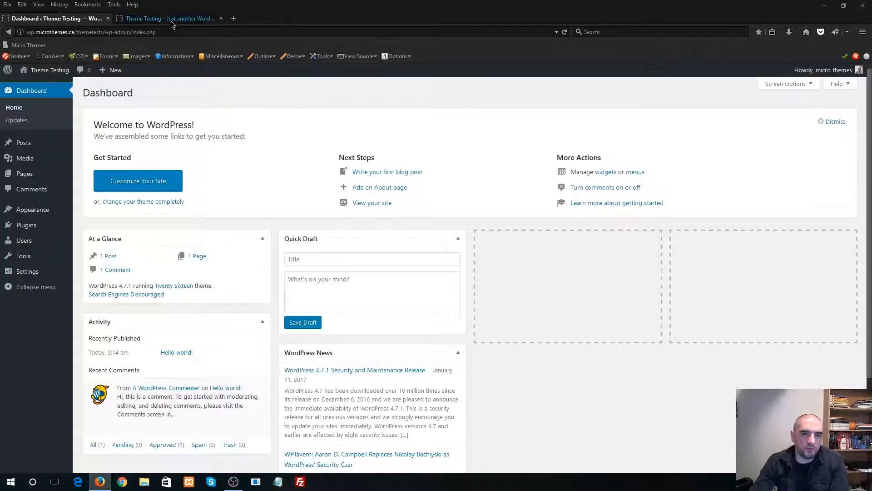
click(172, 21)
click(100, 19)
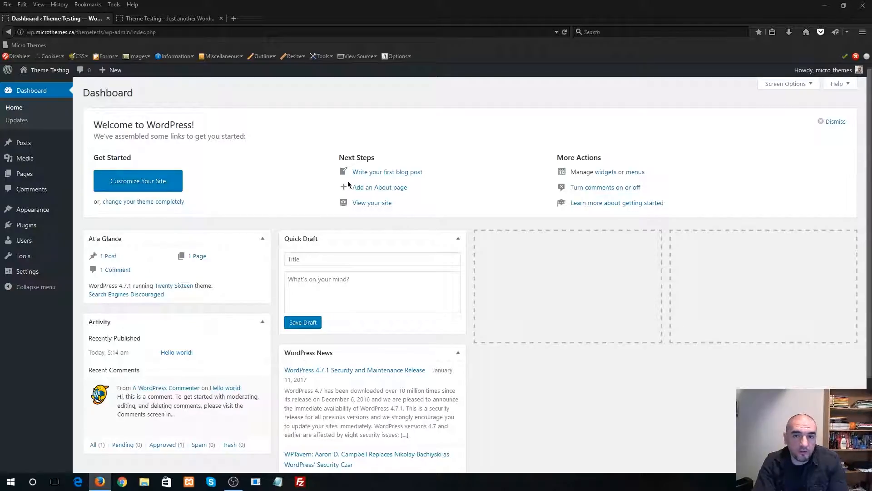
Step: Examine the live site's front page from header to footer under its current theme, and return to the dashboard
click(187, 19)
scroll(234, 254, down, 5)
scroll(234, 250, up, 2)
scroll(245, 244, up, 3)
scroll(249, 261, down, 4)
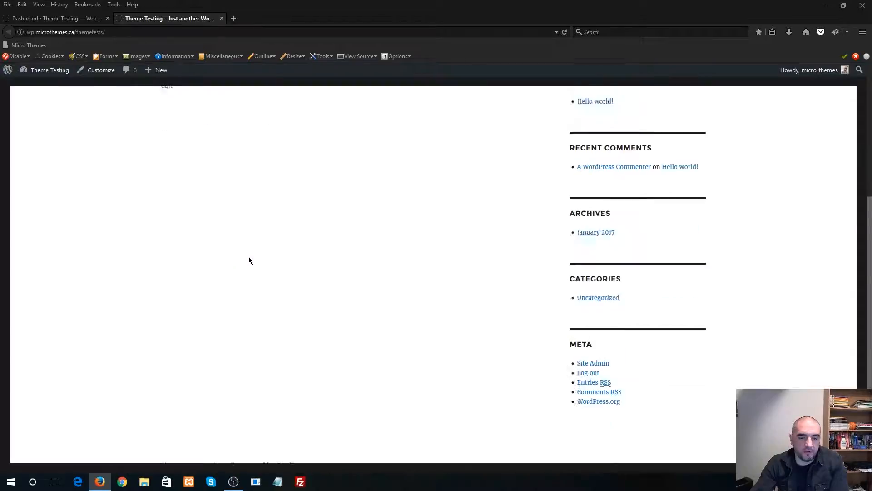
scroll(254, 281, down, 1)
scroll(279, 380, up, 5)
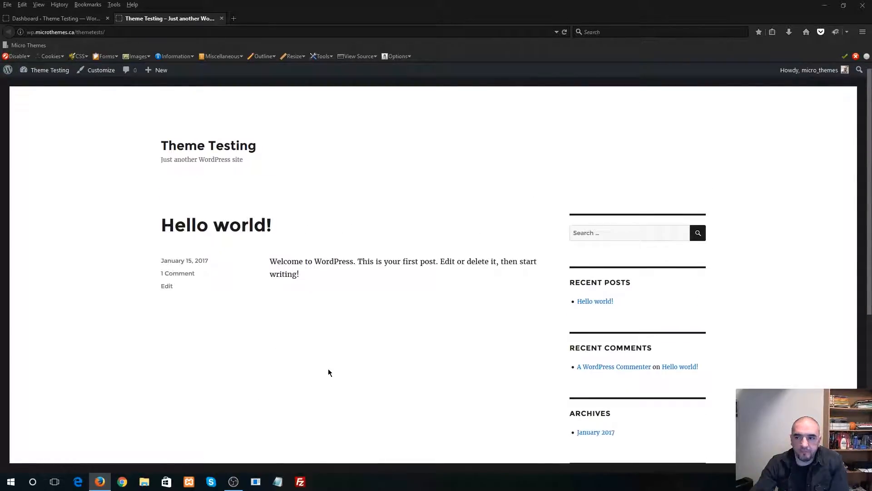
click(91, 19)
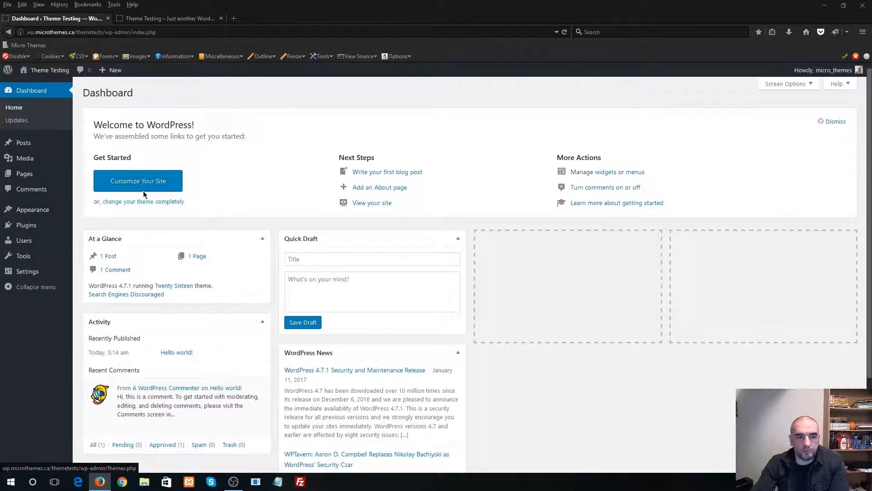
Step: Open the form for uploading a new theme as a zip file
mouse_move(37, 209)
click(93, 218)
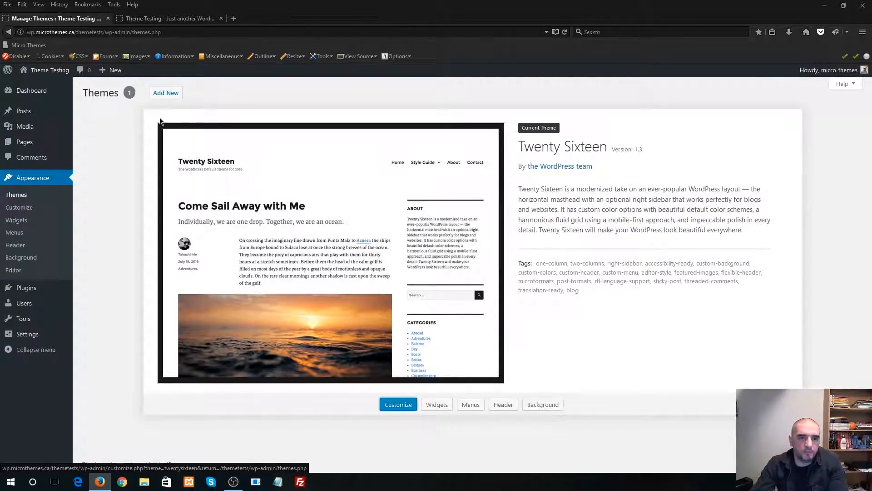
click(154, 96)
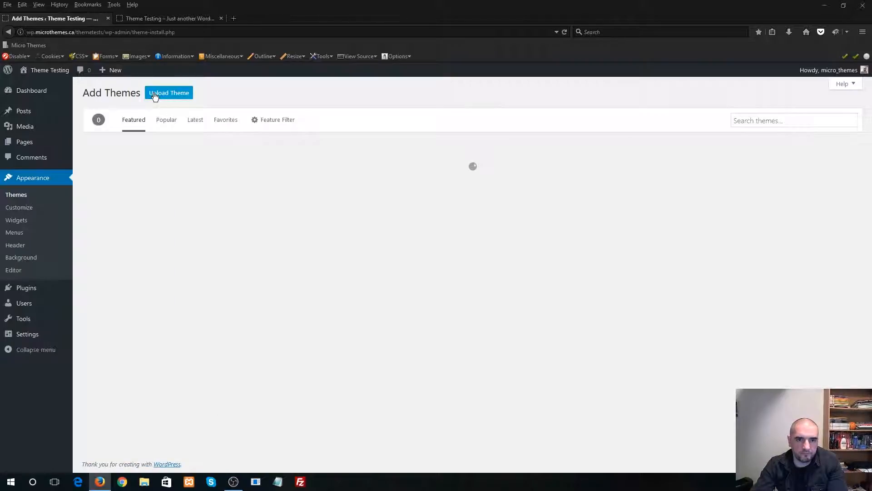
click(176, 97)
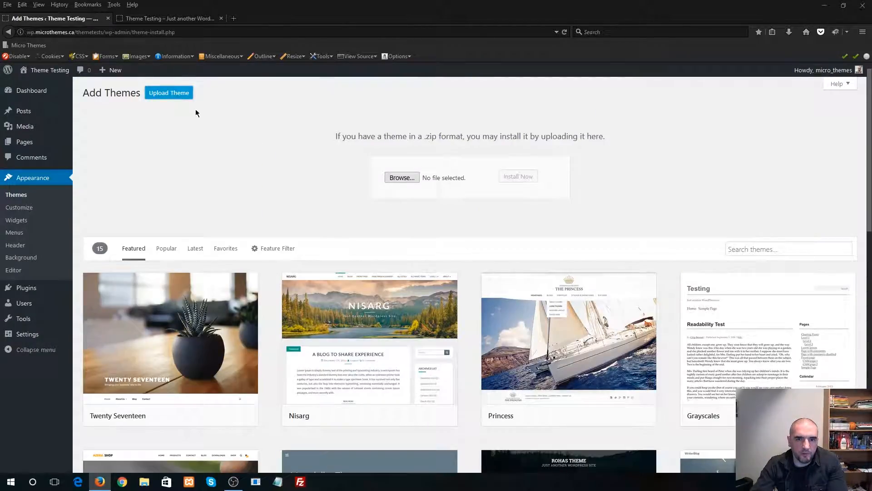
Step: Install the theme from quantum-theme.zip in the Desktop folder Quantum-business-theme-package and activate it
click(399, 177)
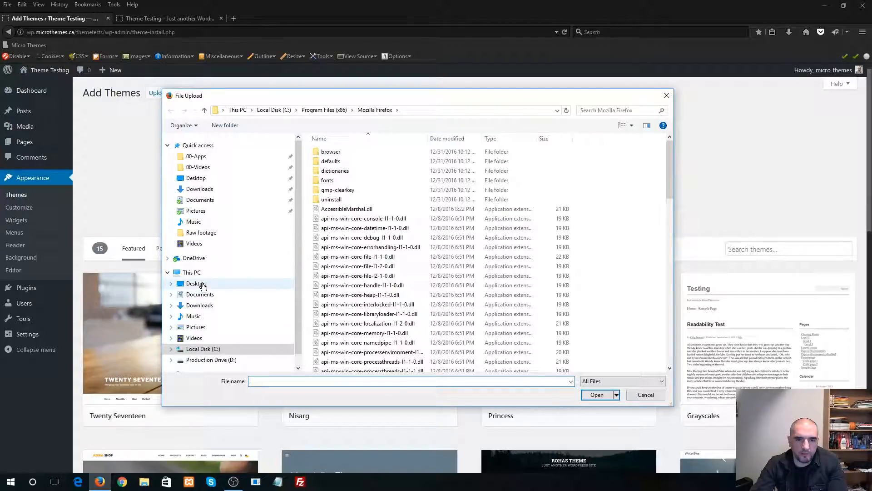
scroll(228, 255, down, 1)
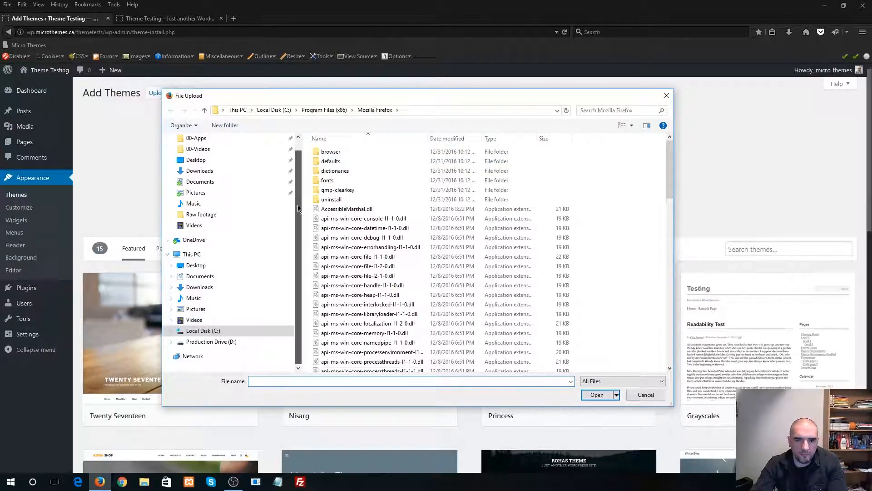
click(196, 265)
double_click(354, 153)
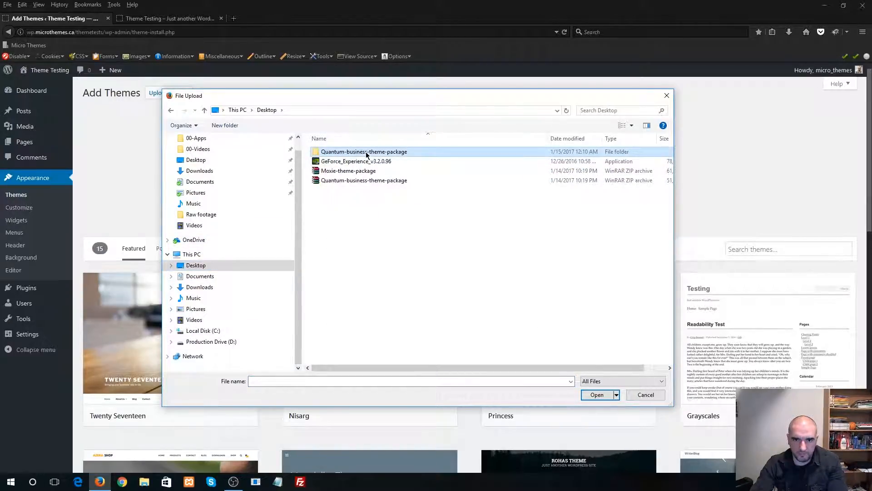
click(350, 219)
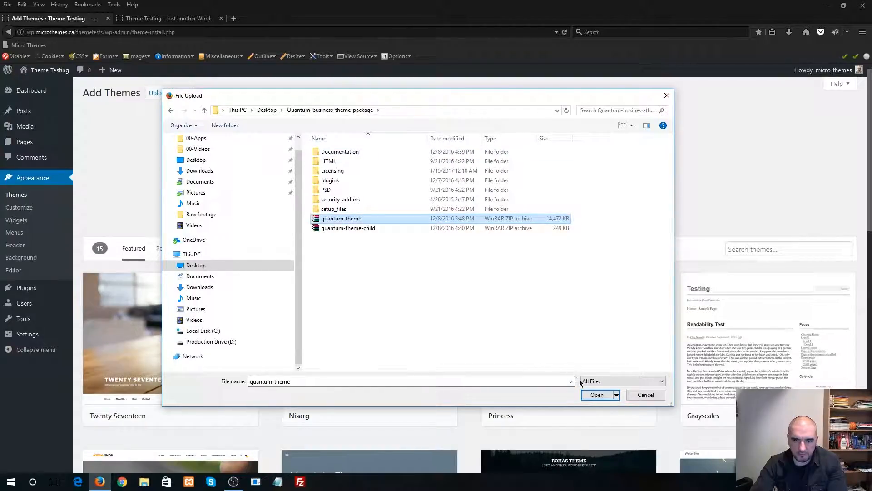
click(596, 394)
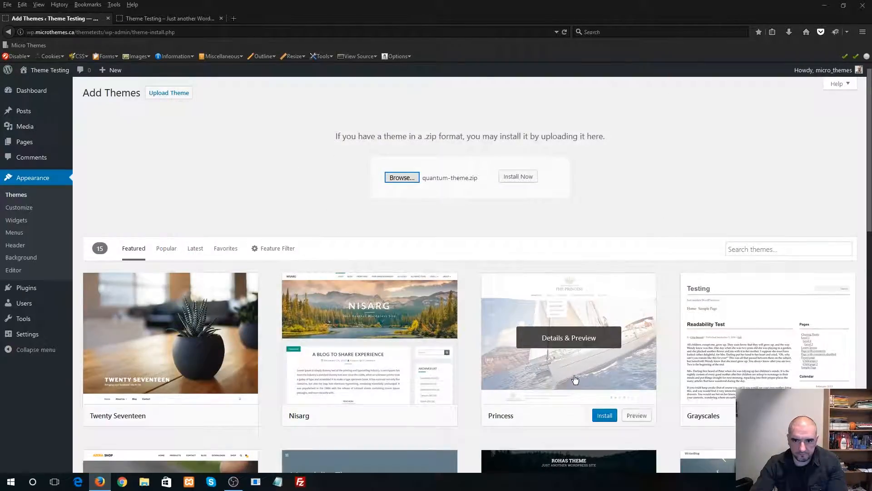
click(523, 178)
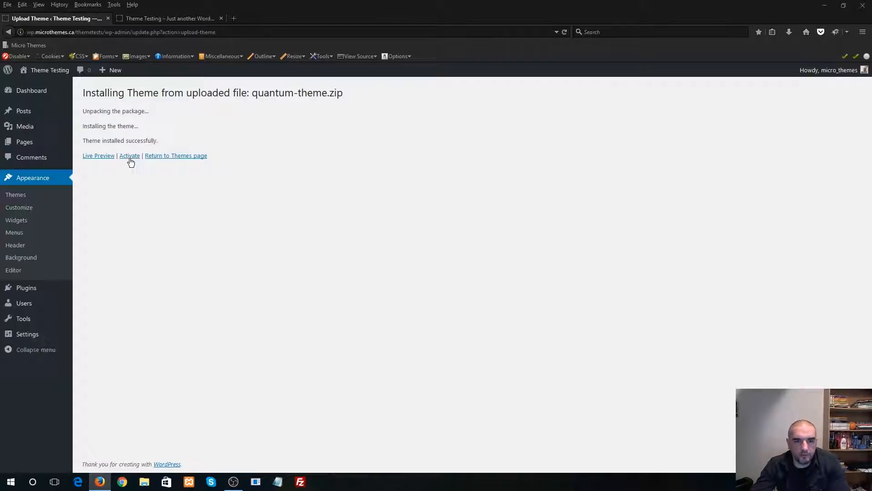
click(130, 157)
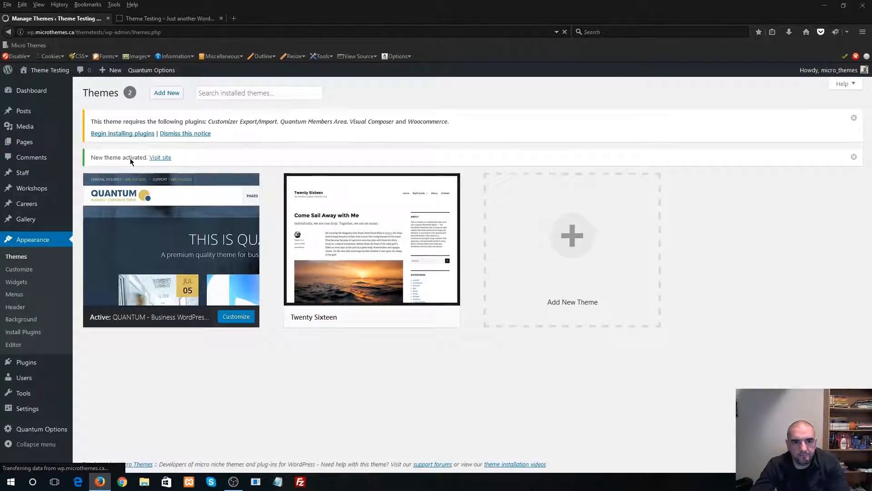
Step: View the Quantum theme's details, and reload the live site to inspect its front page down to the footer
click(157, 241)
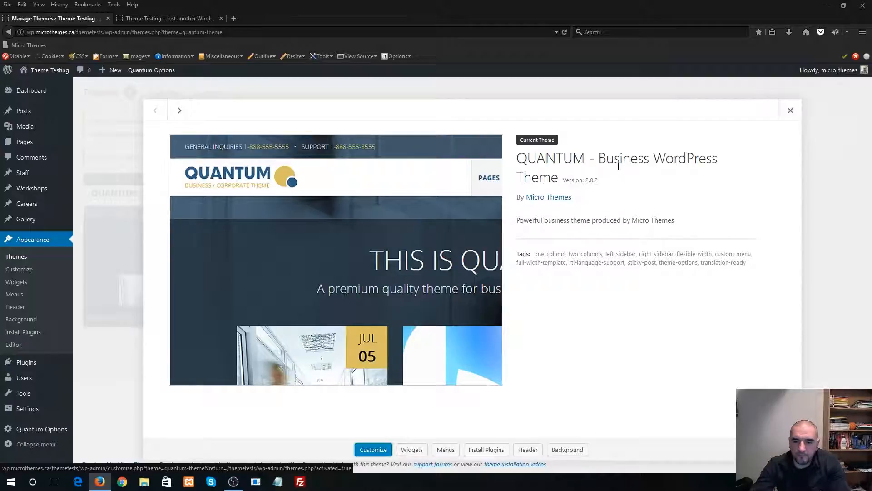
click(790, 110)
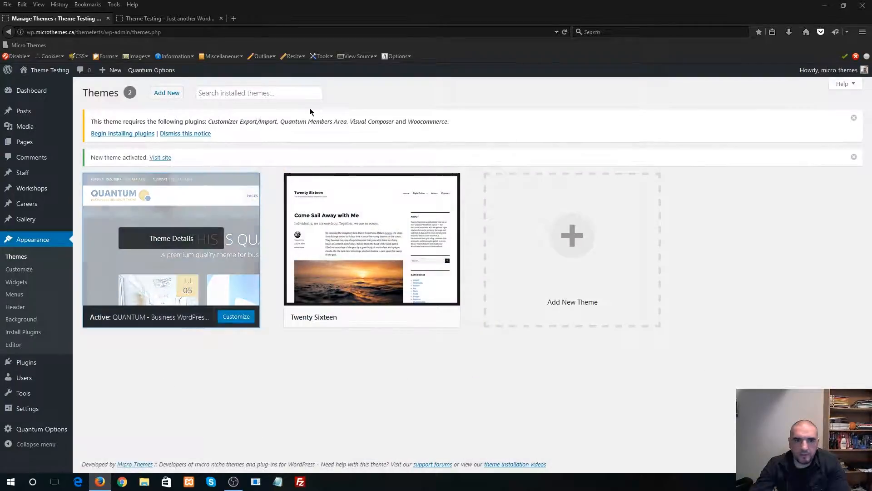
click(181, 18)
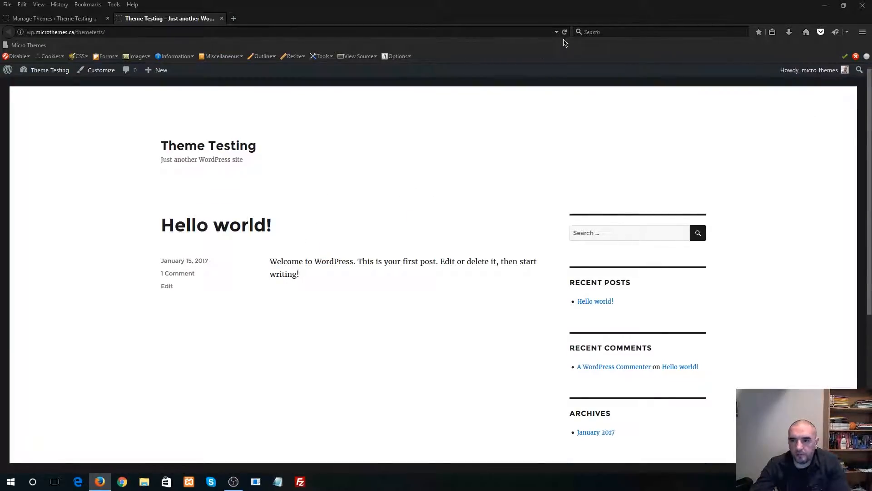
click(564, 32)
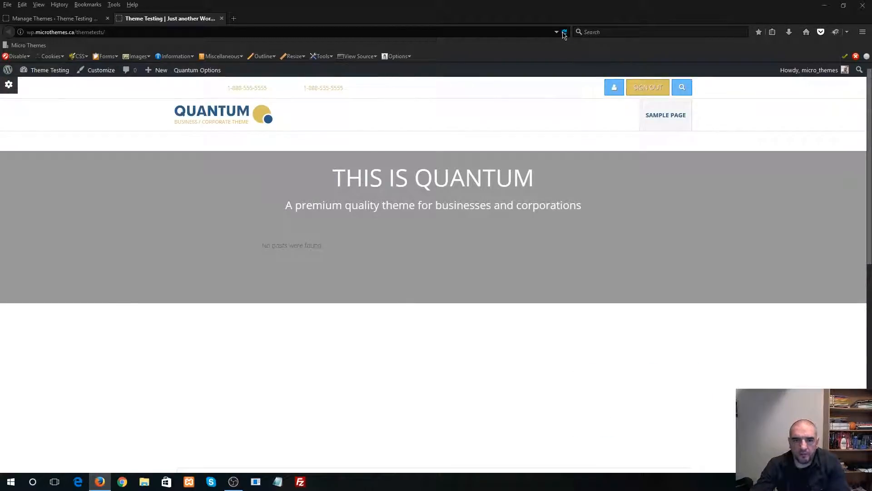
scroll(540, 260, down, 3)
scroll(516, 264, down, 5)
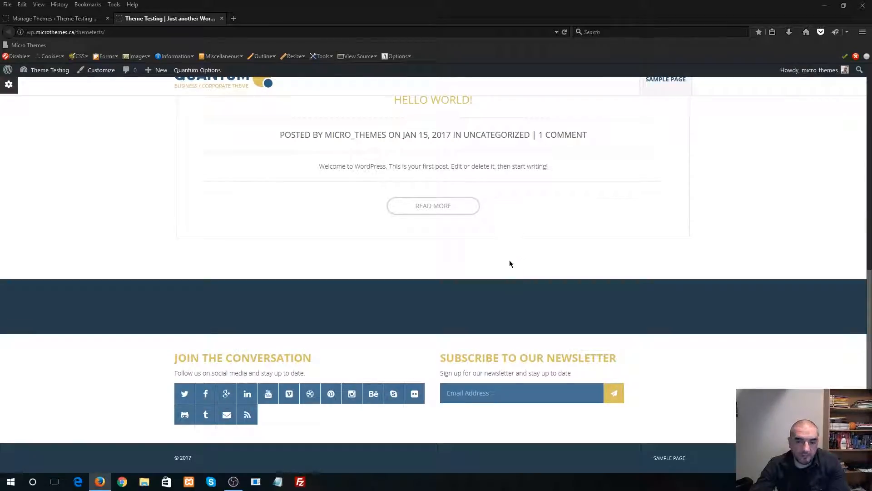
scroll(514, 259, up, 8)
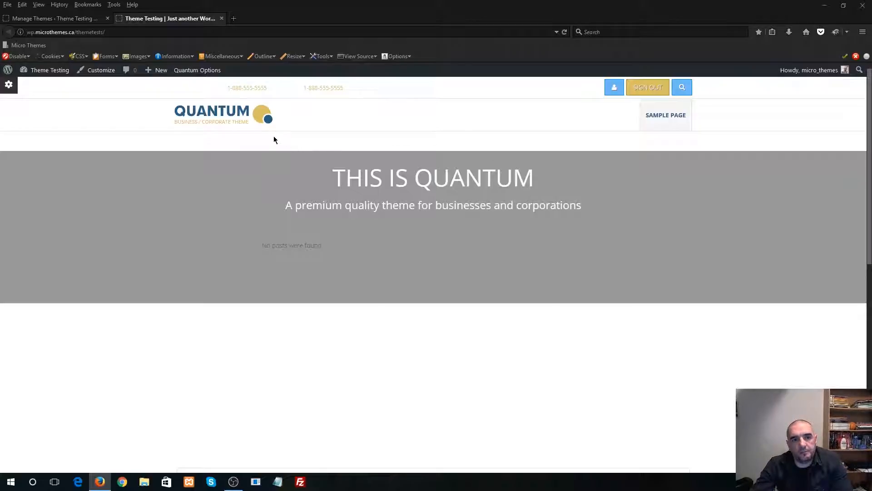
Step: Bulk-install the theme's required plugins: Customizer Export/Import, Quantum Members Area, Visual Composer and Woocommerce
click(82, 19)
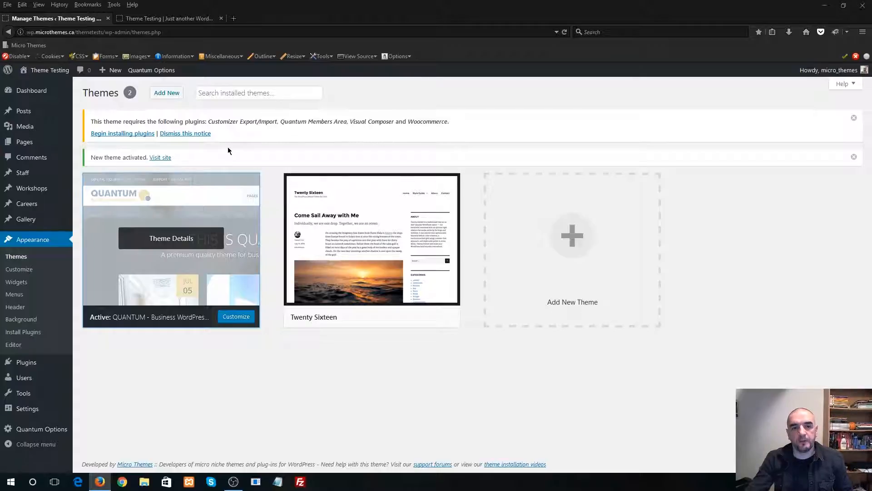
drag(91, 122, 205, 123)
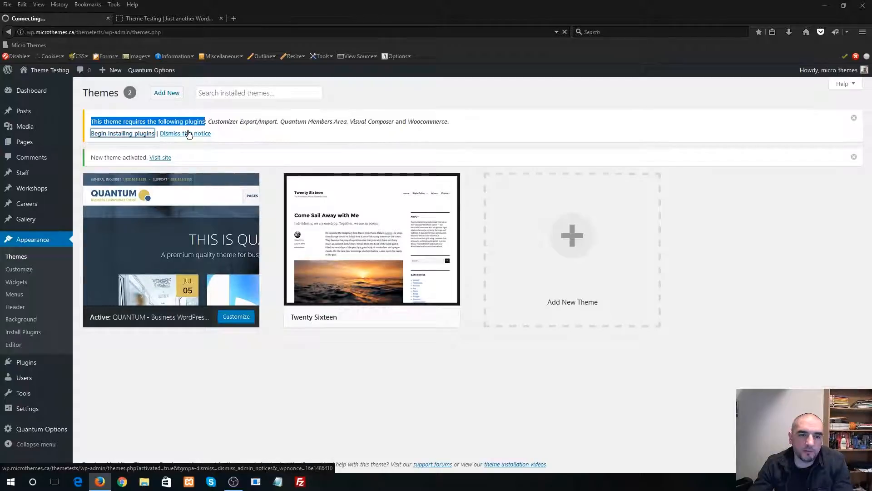
click(119, 134)
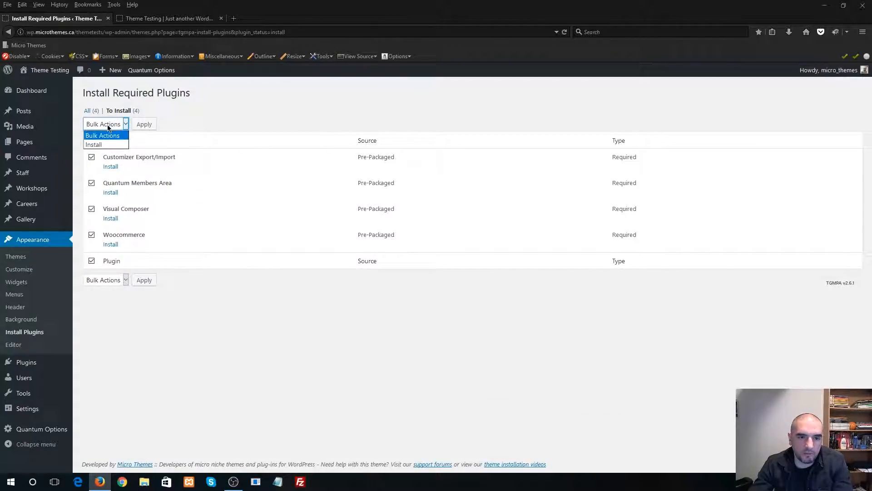
click(147, 125)
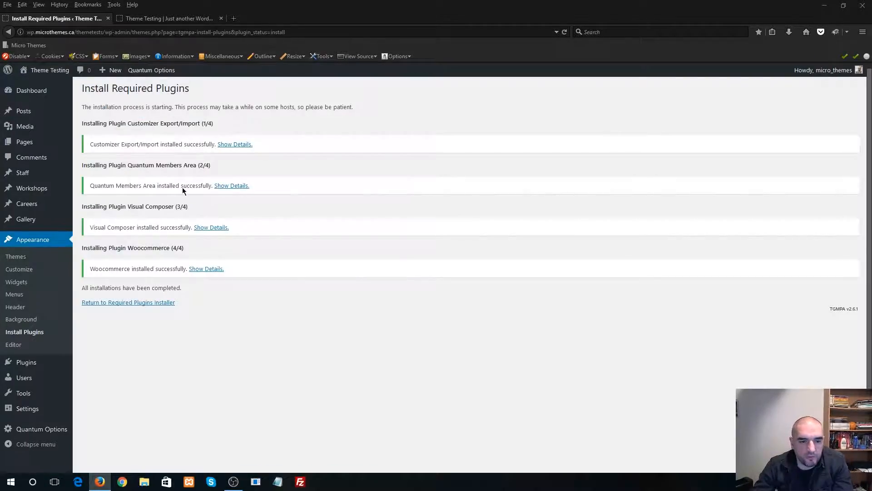
Step: Return to the required plugins installer and activate all four installed plugins in bulk
click(143, 303)
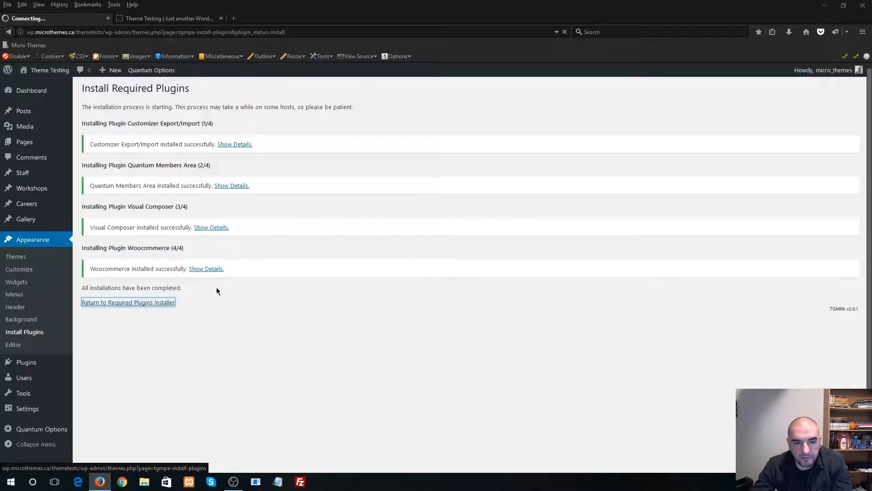
click(92, 140)
click(104, 129)
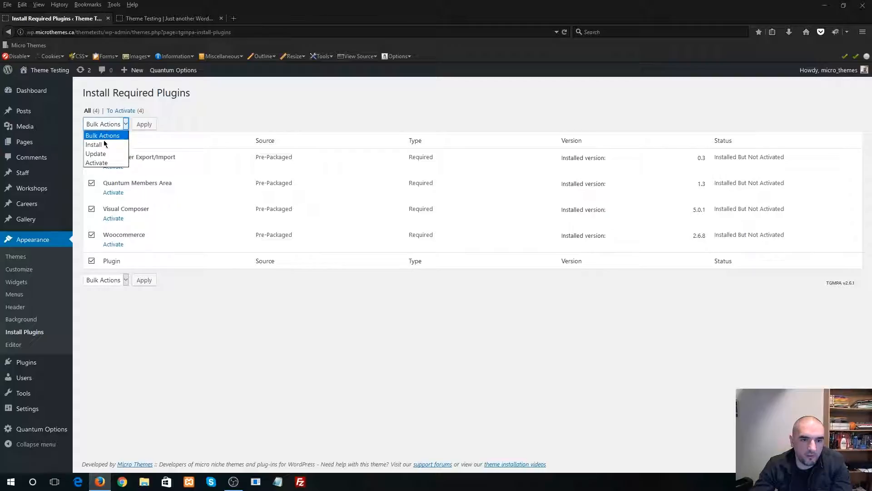
click(104, 163)
click(144, 125)
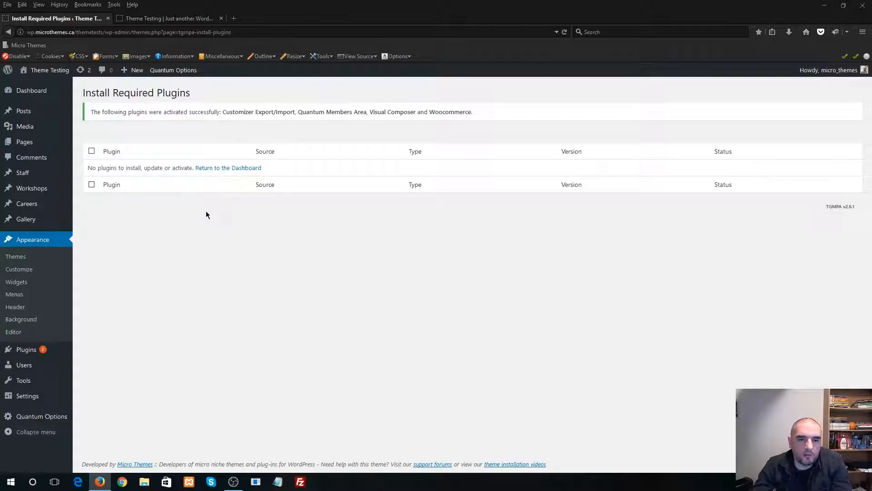
Step: Return to the dashboard, declining the WooCommerce setup wizard and skipping its setup notice
click(215, 169)
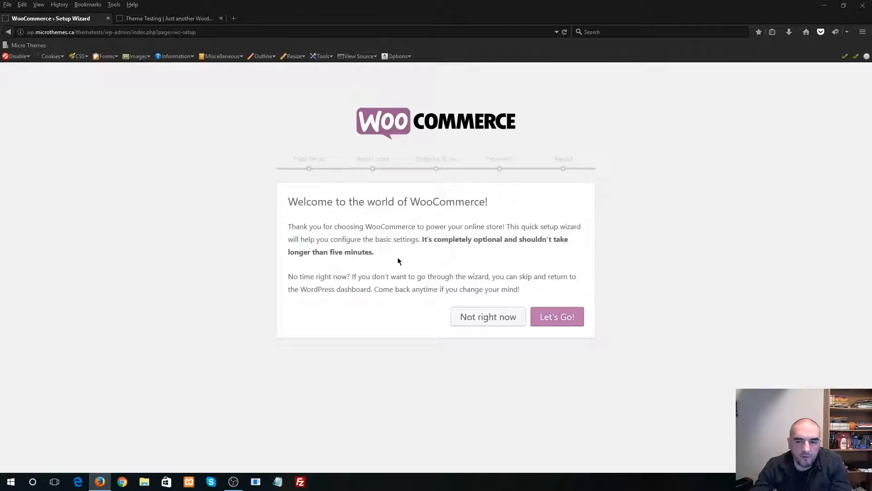
click(481, 315)
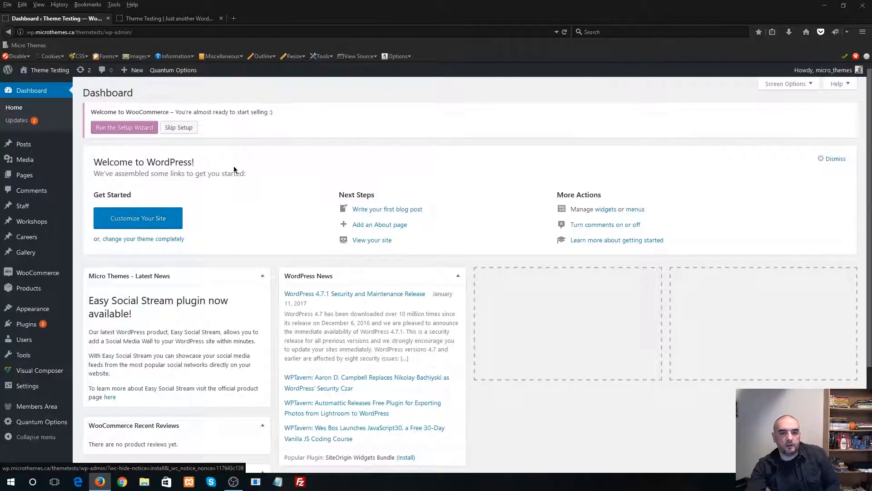
click(175, 129)
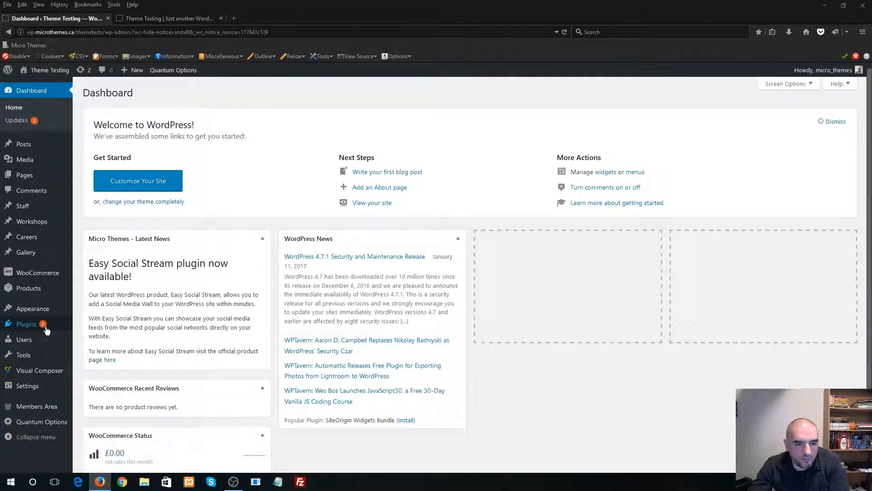
Step: Update the installed plugins Customizer Export/Import to version 0.4 and WooCommerce to version 2.6.12
click(114, 325)
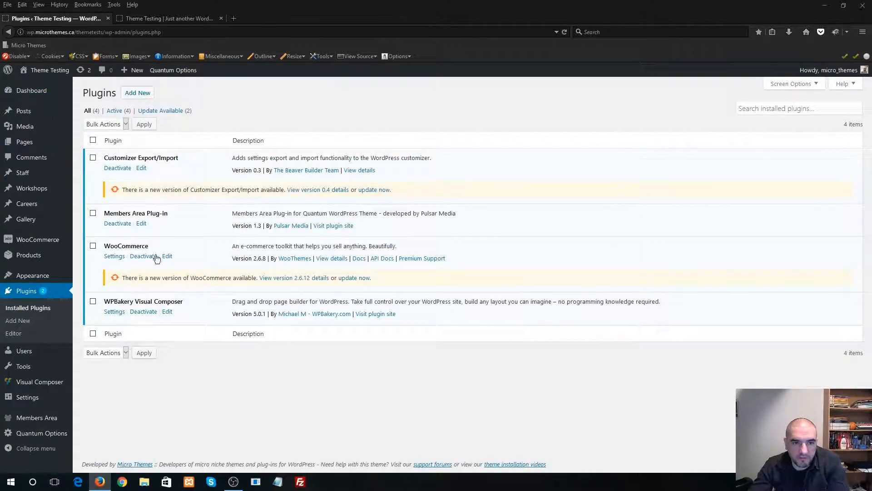
click(369, 190)
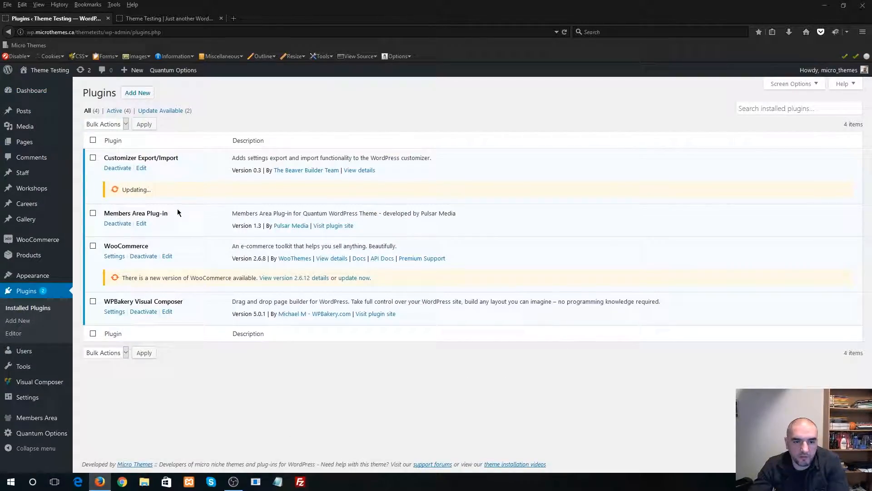
click(355, 277)
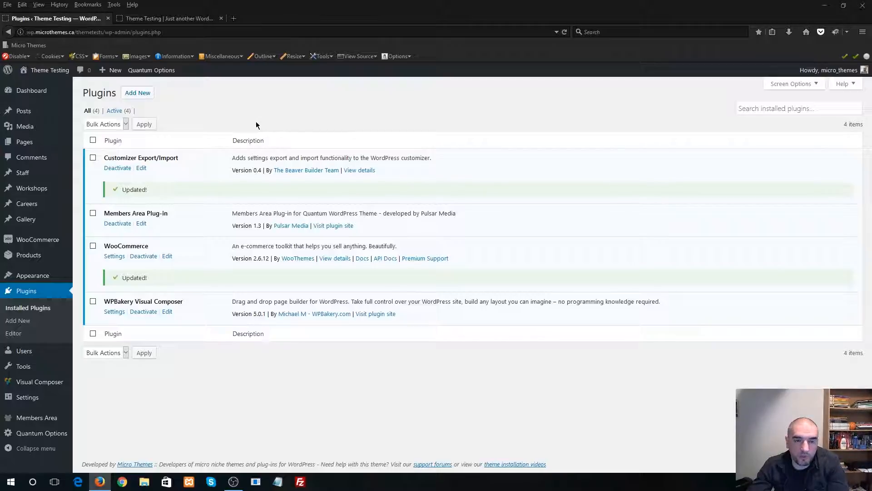
Step: Import the Quantum_Demo content through the theme's Demo Importer, skipping the WooCommerce setup notice and confirming the import
mouse_move(154, 73)
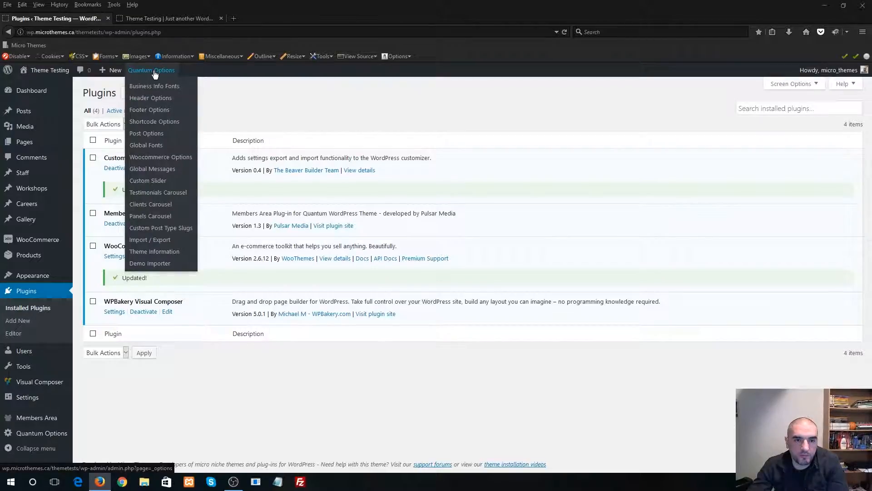
click(151, 267)
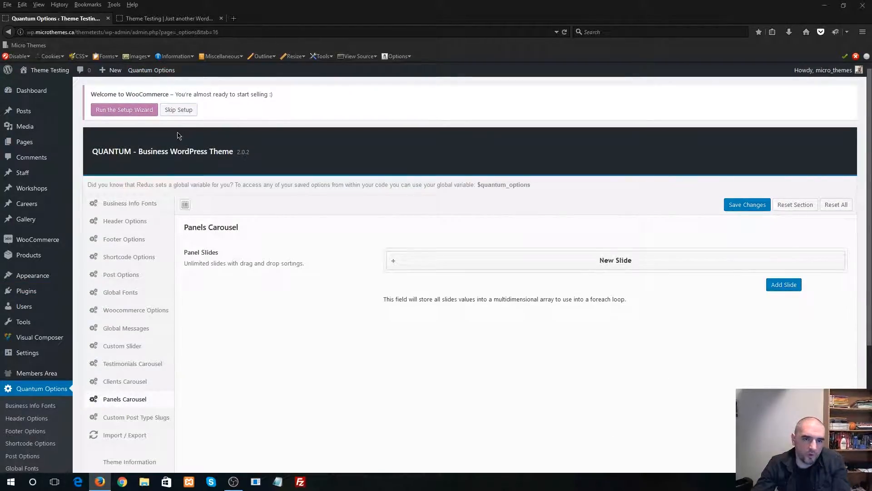
click(182, 111)
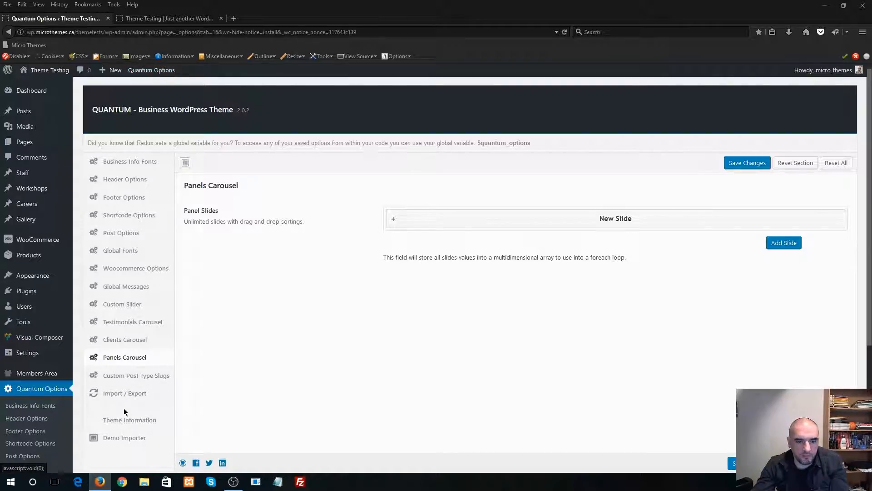
click(126, 438)
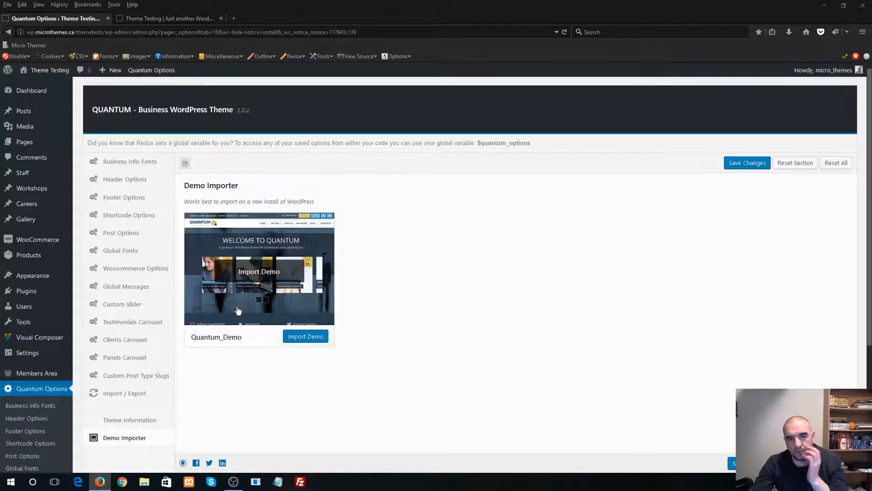
click(317, 338)
click(423, 228)
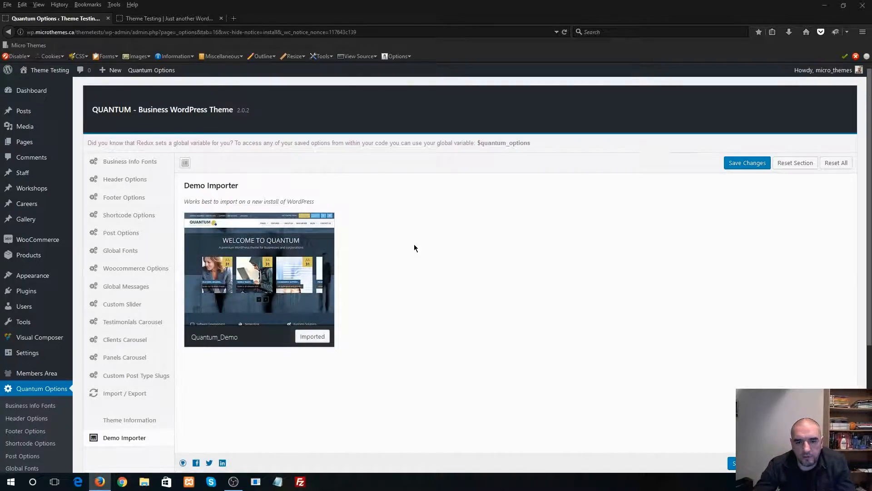
Step: Reload the site's front page and look over its navigation, slider and posts after the demo import
mouse_move(282, 265)
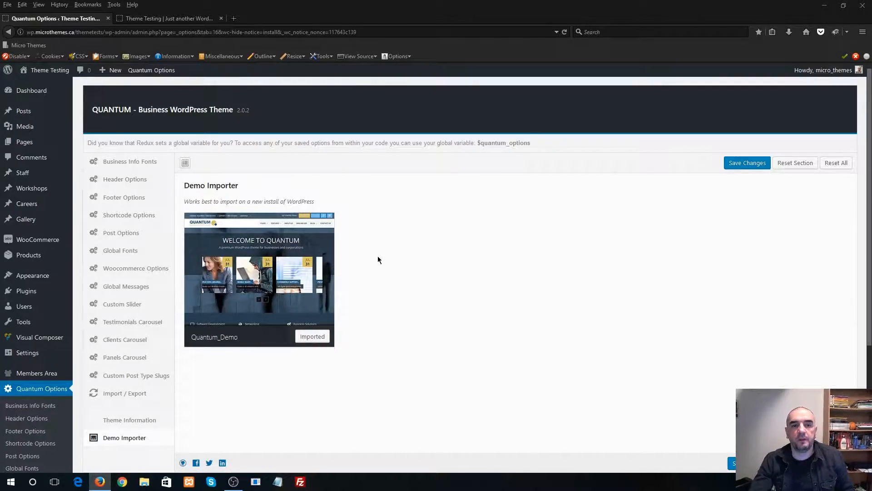
click(189, 21)
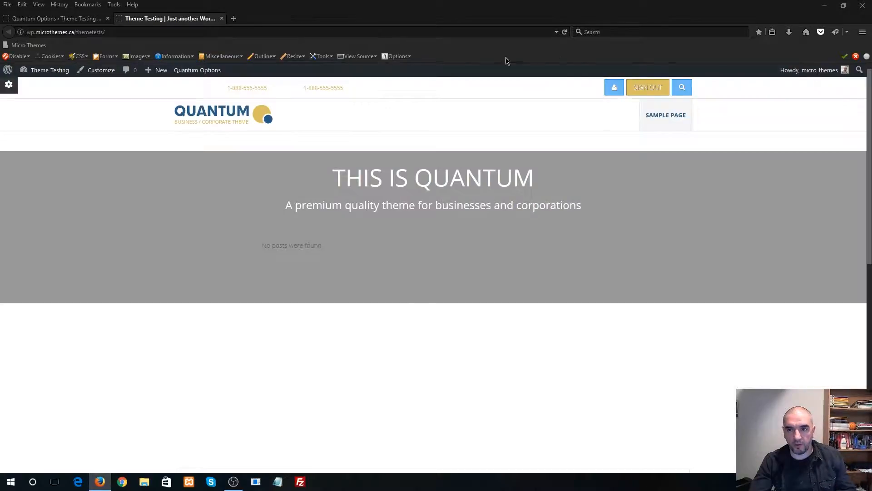
click(564, 32)
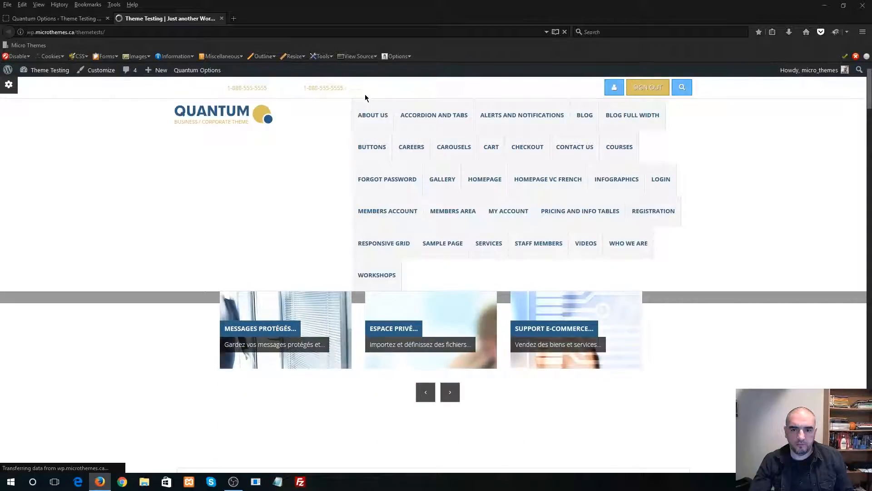
scroll(296, 245, down, 6)
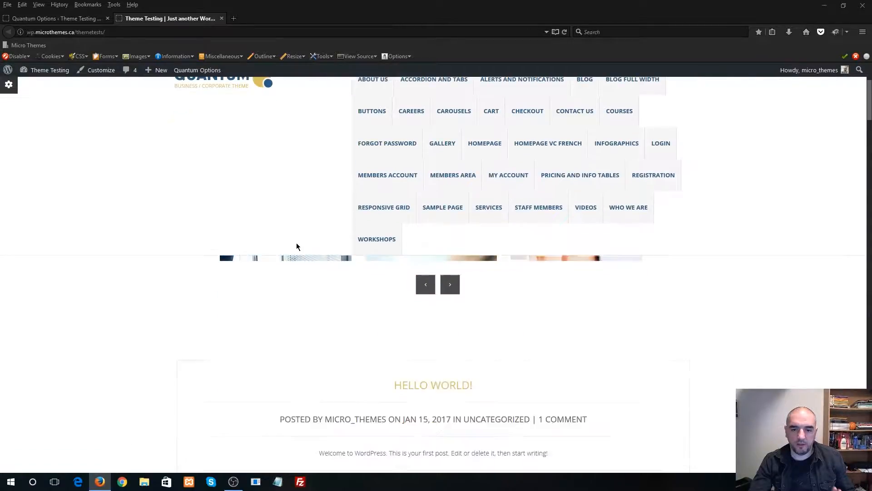
scroll(297, 265, down, 10)
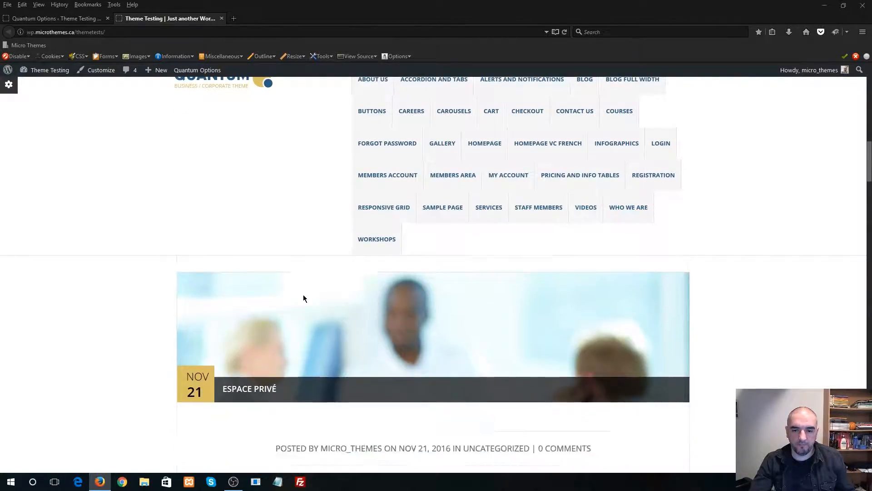
scroll(303, 294, up, 7)
scroll(307, 295, up, 8)
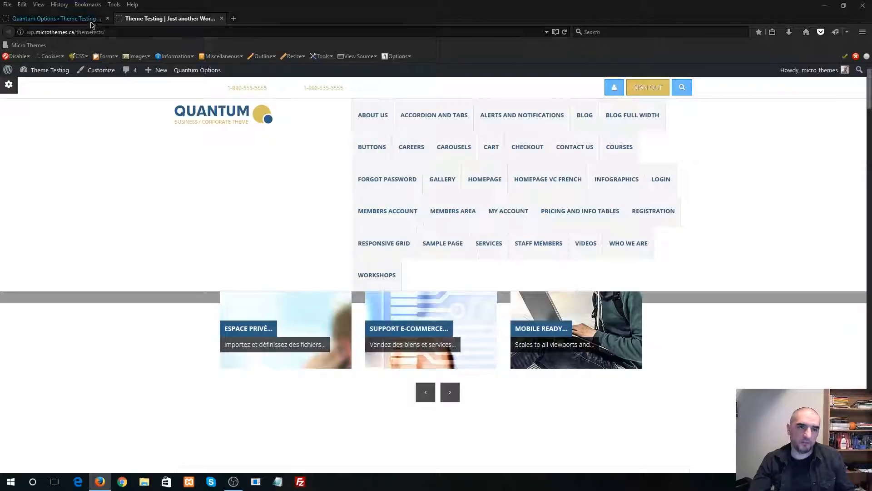
Step: Return to the WordPress admin and open the Export/Import section of the theme customizer
click(57, 18)
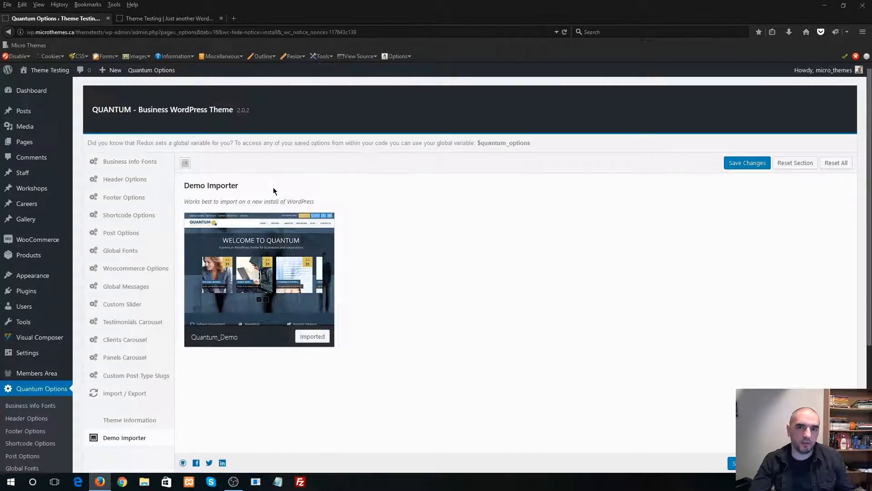
mouse_move(50, 282)
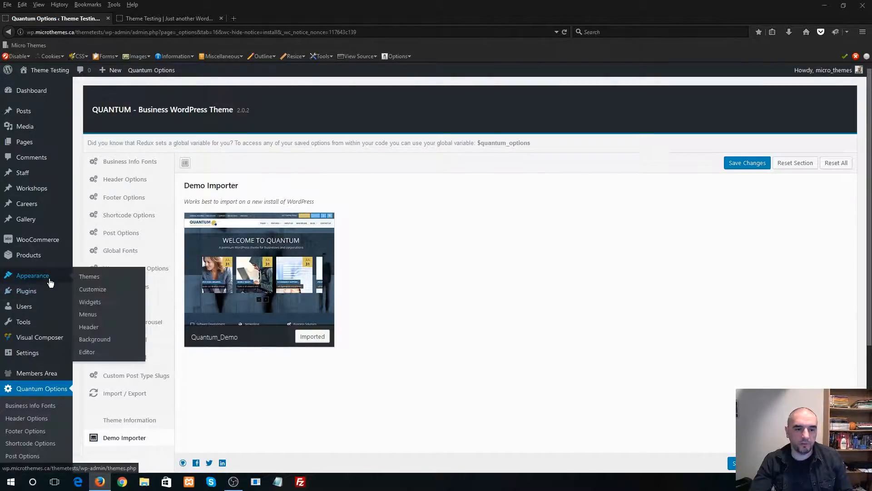
click(90, 277)
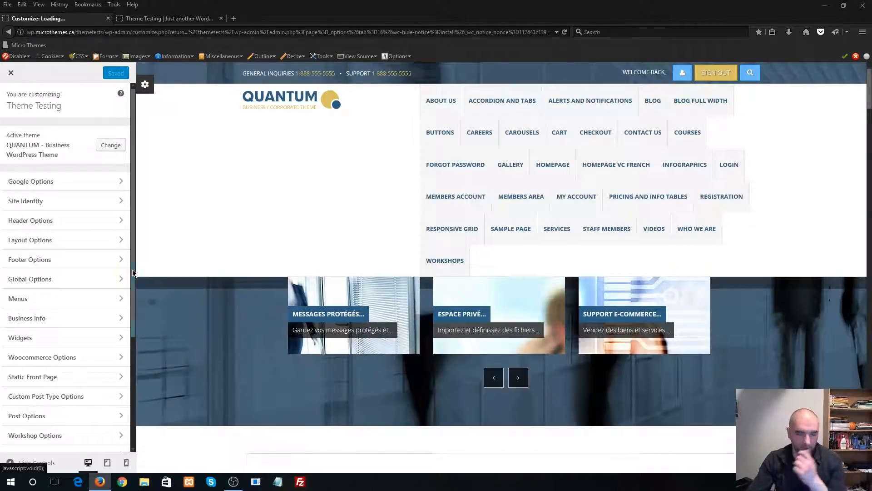
scroll(86, 370, down, 5)
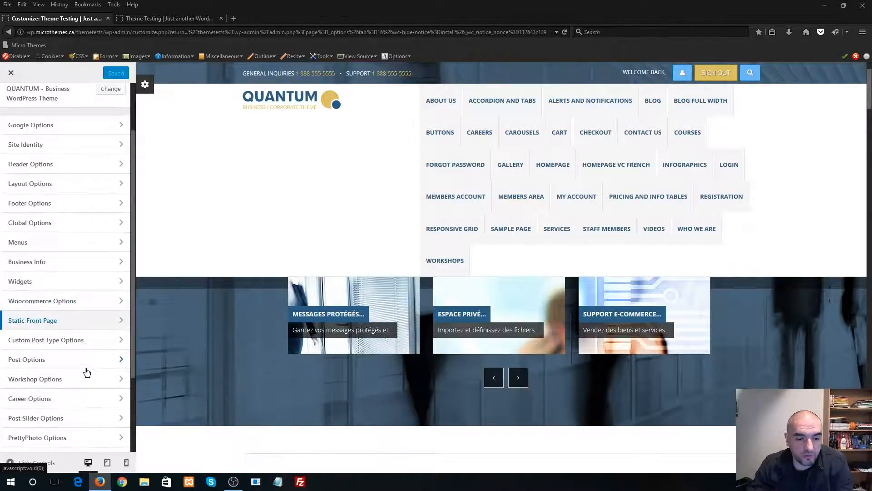
click(36, 444)
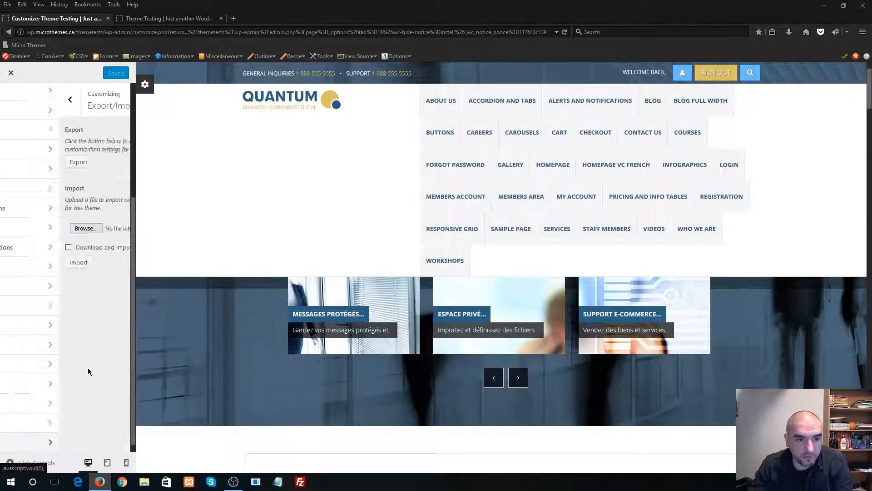
Step: Import the customization settings from quantum-theme-export.dat in setup_files > Theme_customizer_settings, with image files downloaded and imported too
click(29, 230)
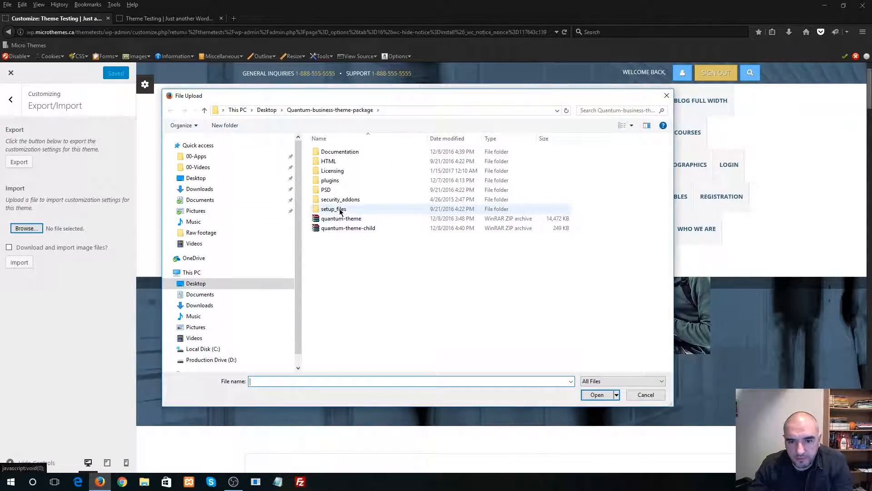
double_click(338, 209)
click(347, 163)
double_click(346, 165)
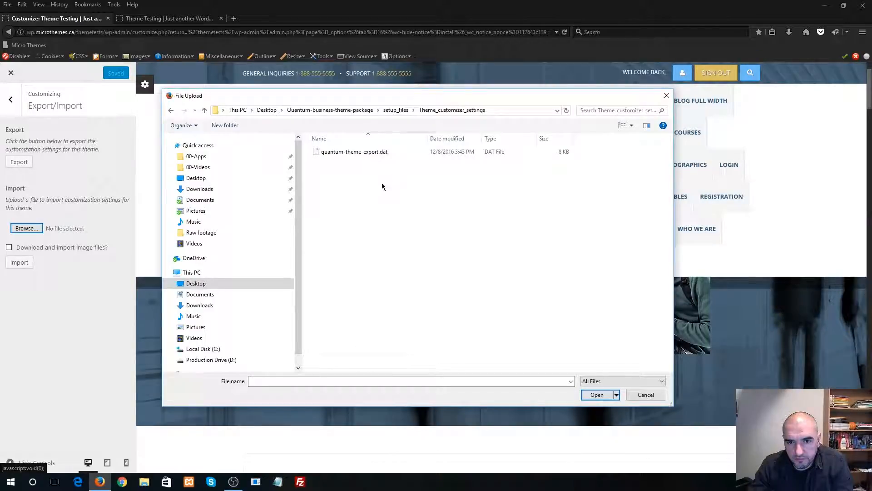
click(358, 154)
click(597, 395)
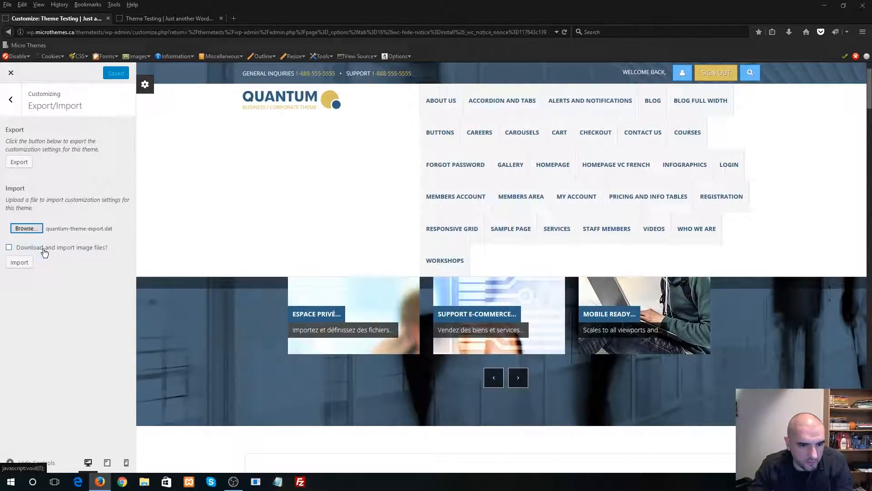
click(9, 248)
click(20, 262)
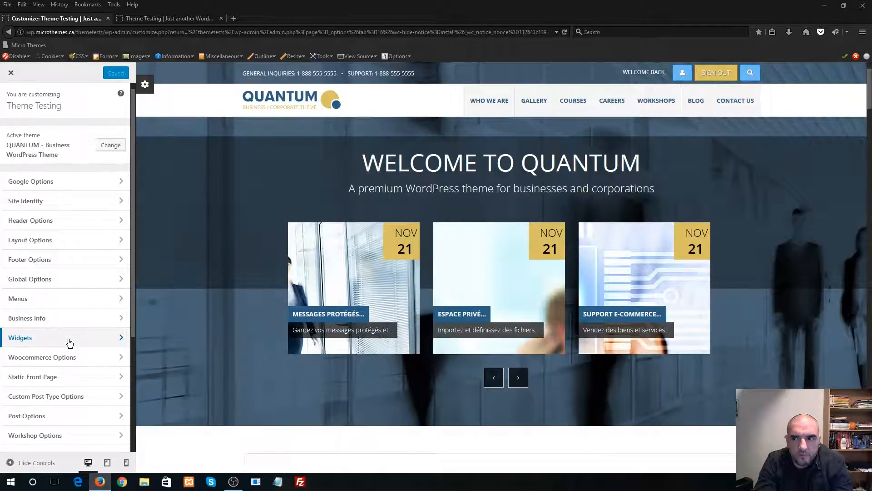
Step: Assign Main Menu to the Main Menu location and Footer Menu to the Footer Menu location, and check the preview
scroll(286, 294, down, 4)
scroll(273, 282, up, 4)
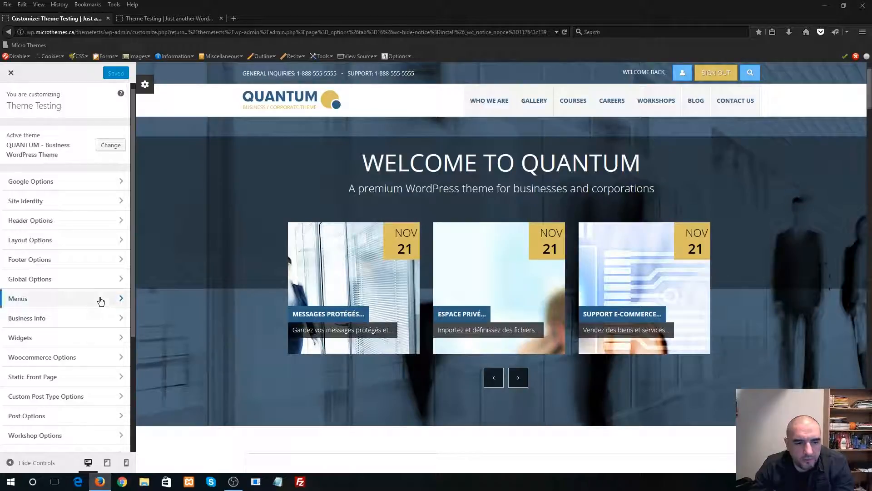
click(100, 300)
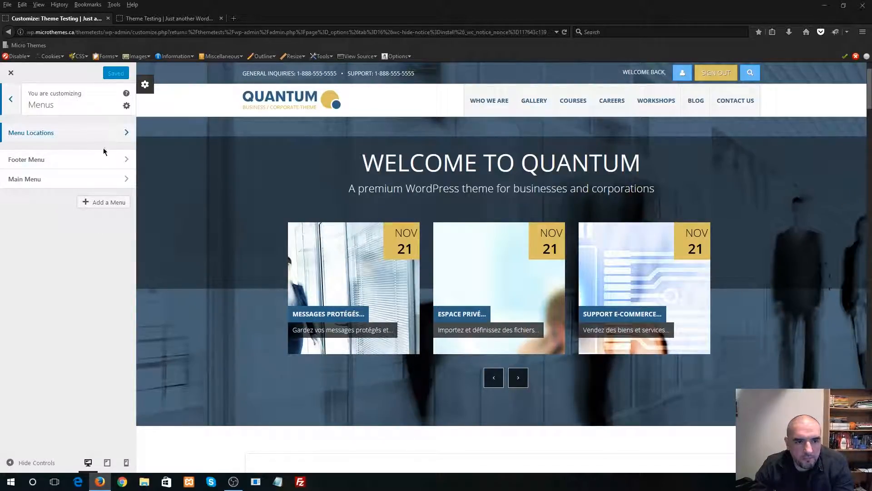
click(104, 148)
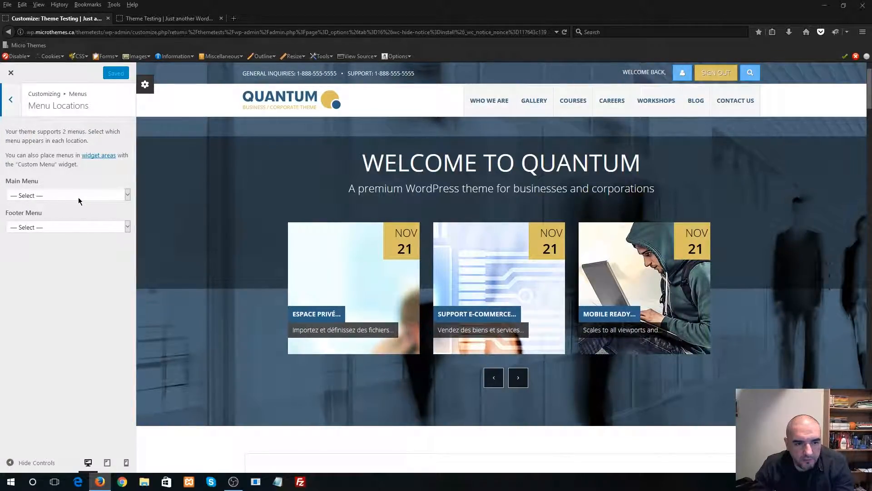
click(22, 197)
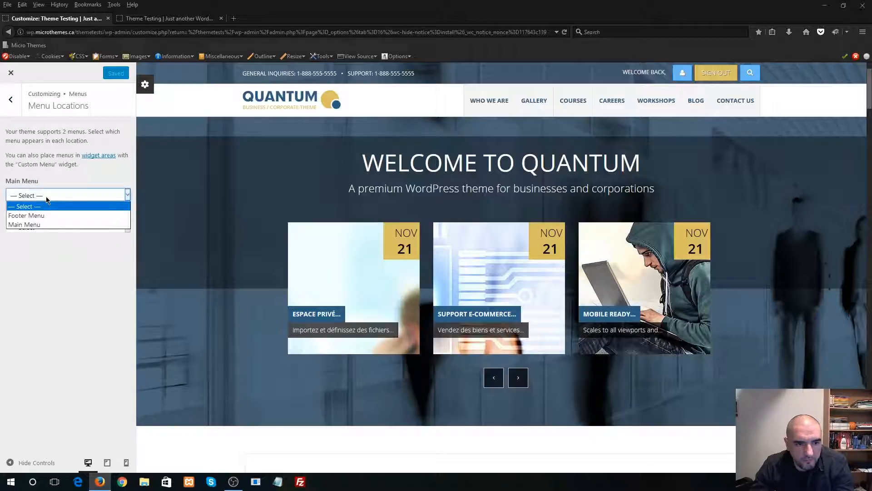
click(34, 225)
click(47, 239)
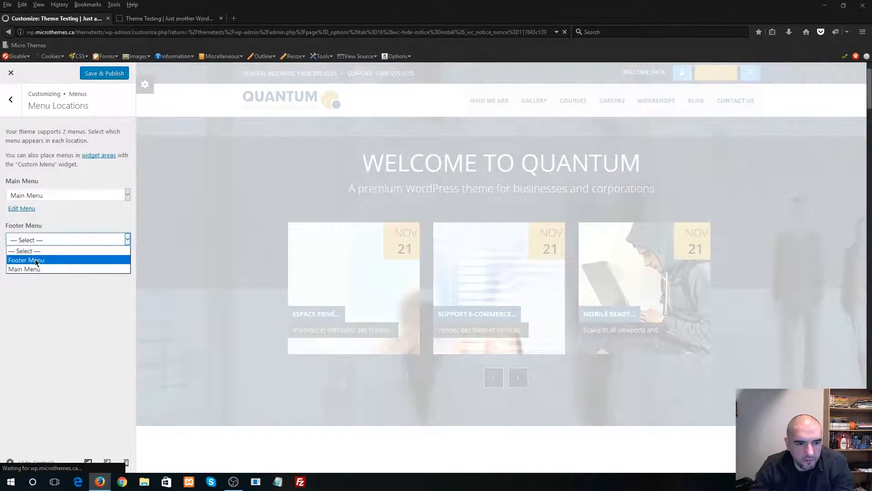
click(44, 258)
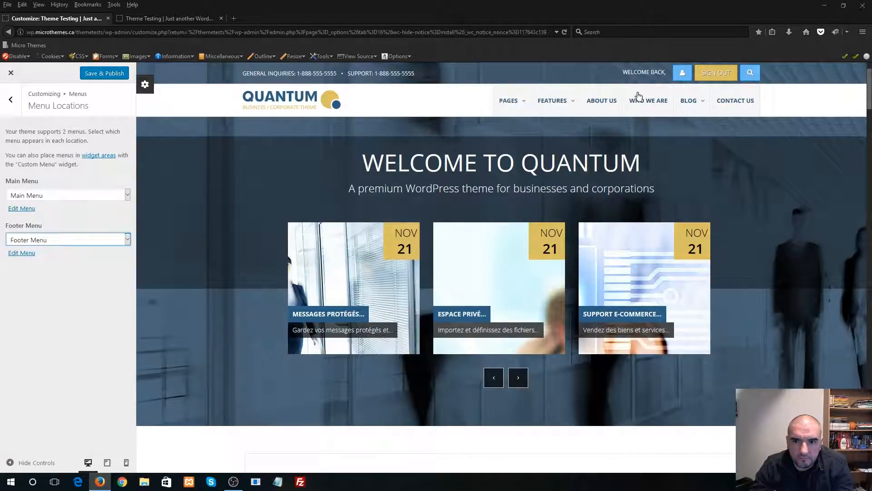
scroll(209, 294, down, 5)
scroll(208, 268, up, 5)
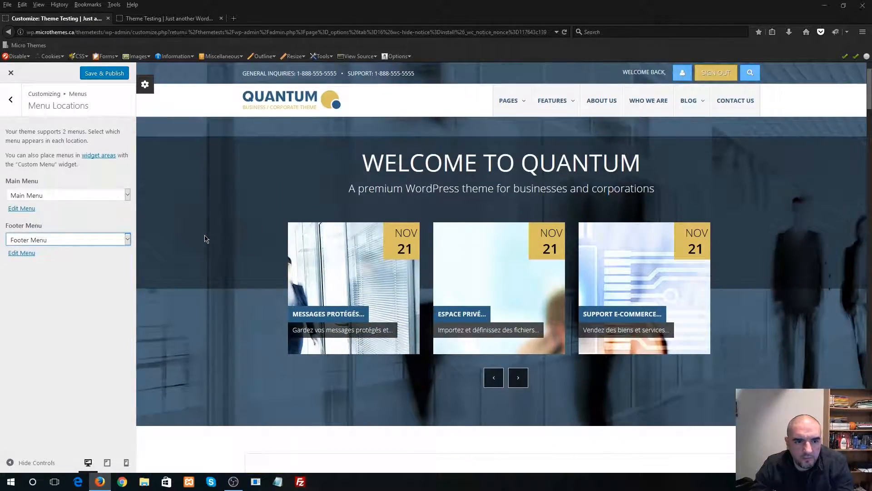
Step: Set the front page to display a static page, choosing Homepage, and review it in the preview
click(11, 100)
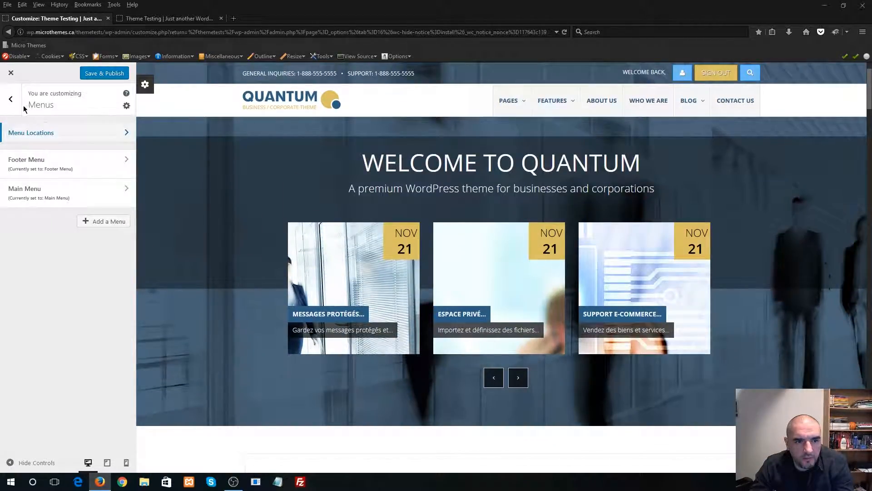
scroll(284, 300, down, 8)
scroll(283, 299, up, 8)
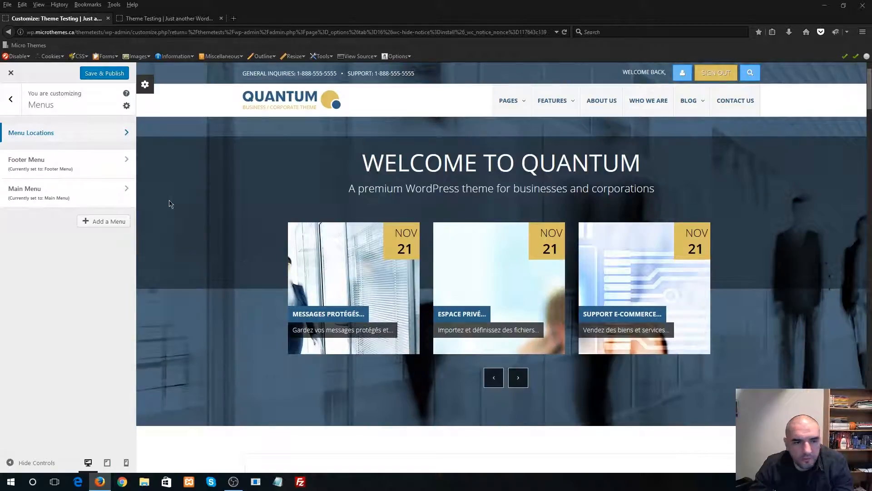
click(11, 99)
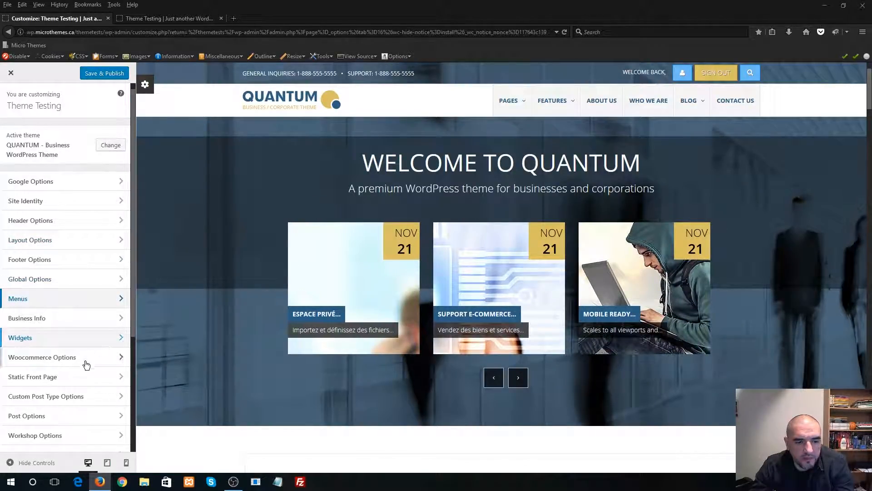
click(53, 376)
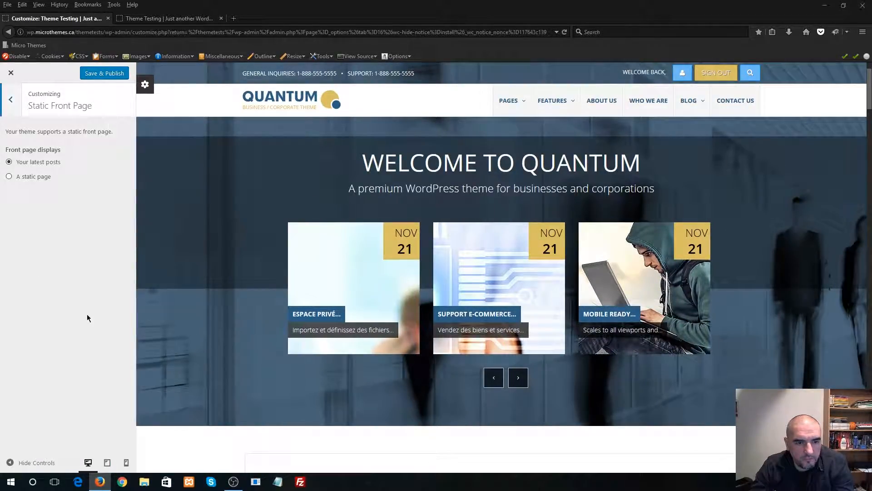
click(30, 179)
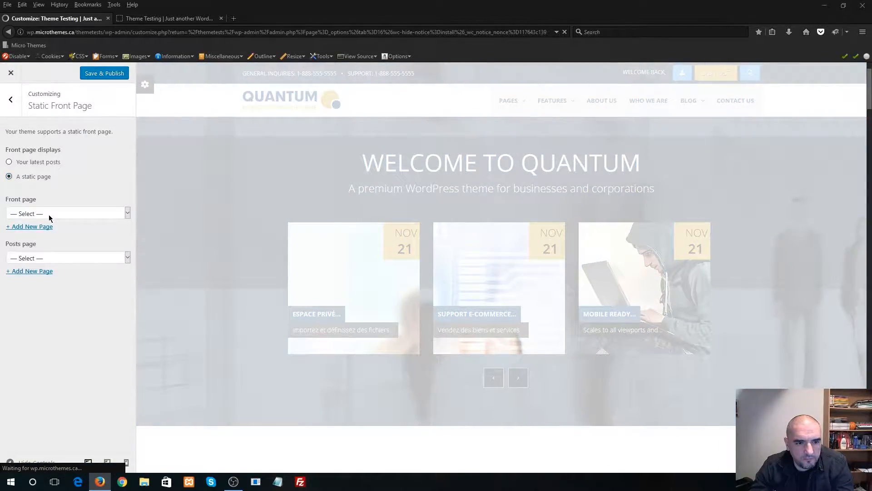
click(49, 214)
scroll(62, 290, down, 2)
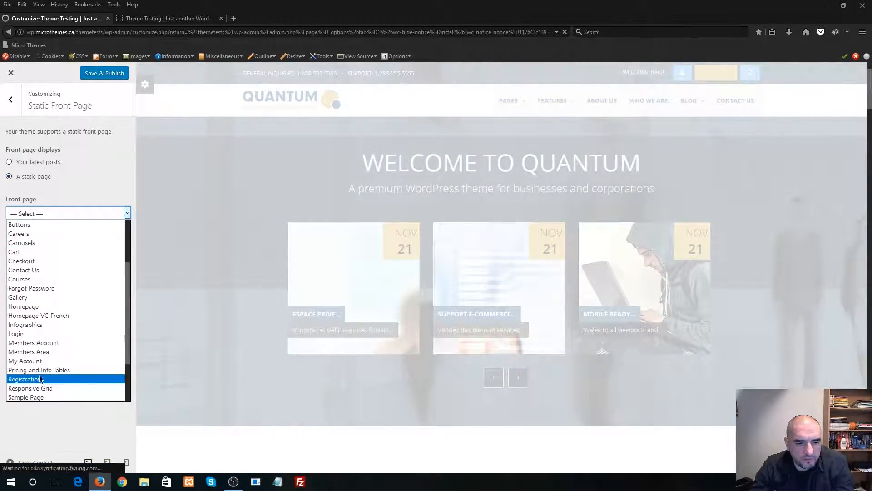
click(51, 309)
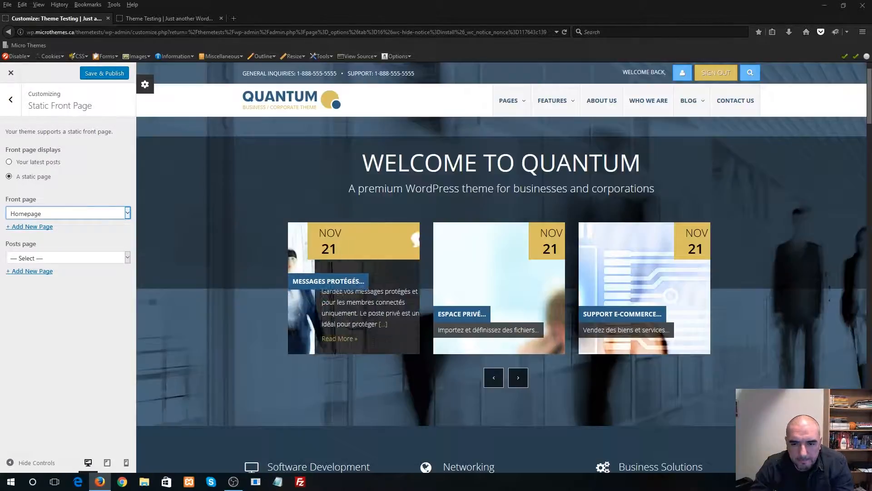
scroll(235, 328, down, 20)
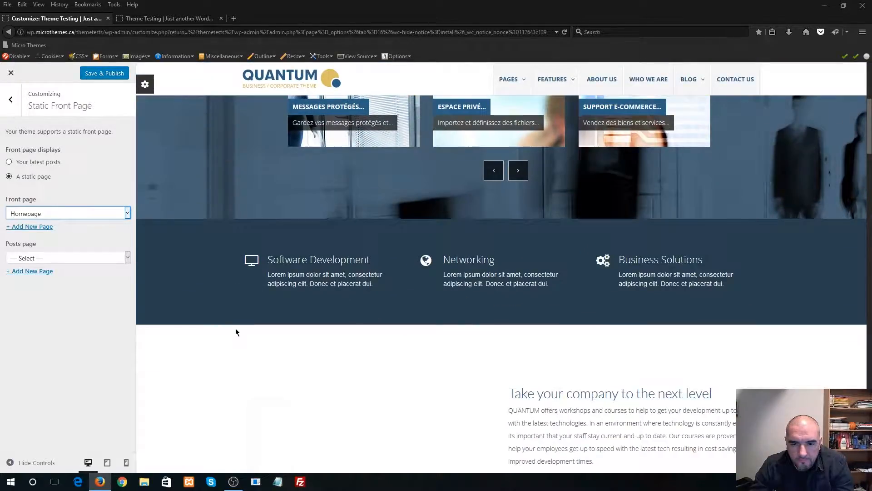
Step: Check the rest of the homepage preview, publish the customizer changes, and close the customizer
scroll(234, 327, down, 15)
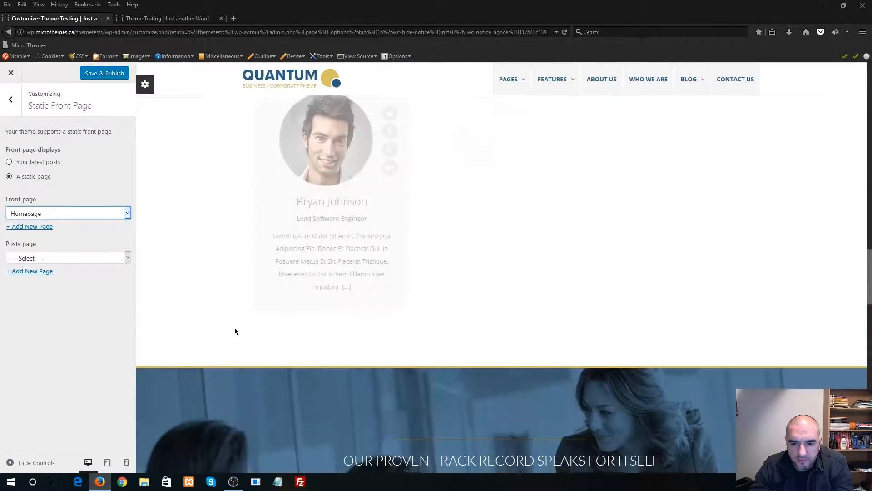
scroll(236, 320, down, 8)
scroll(236, 320, down, 8)
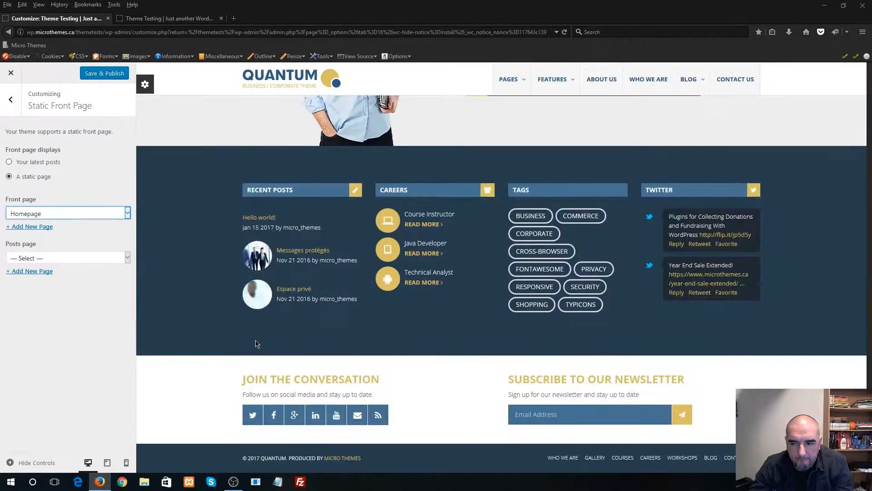
scroll(257, 343, up, 1)
scroll(262, 273, up, 20)
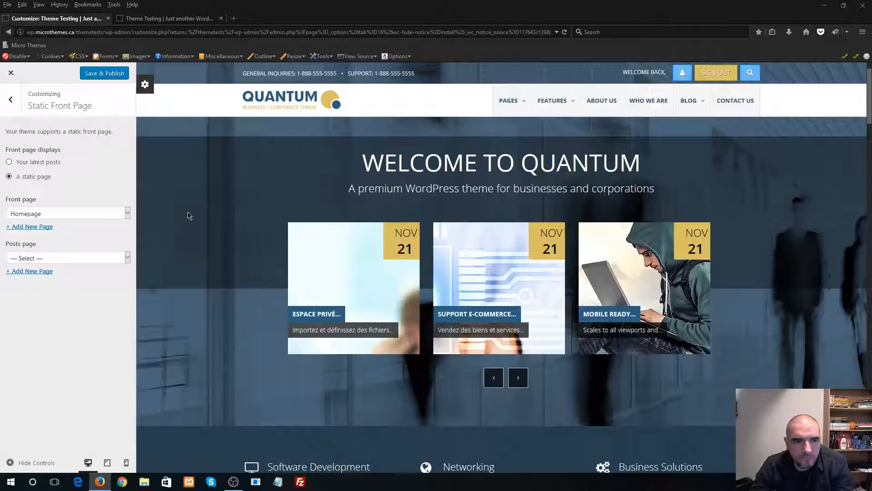
click(111, 76)
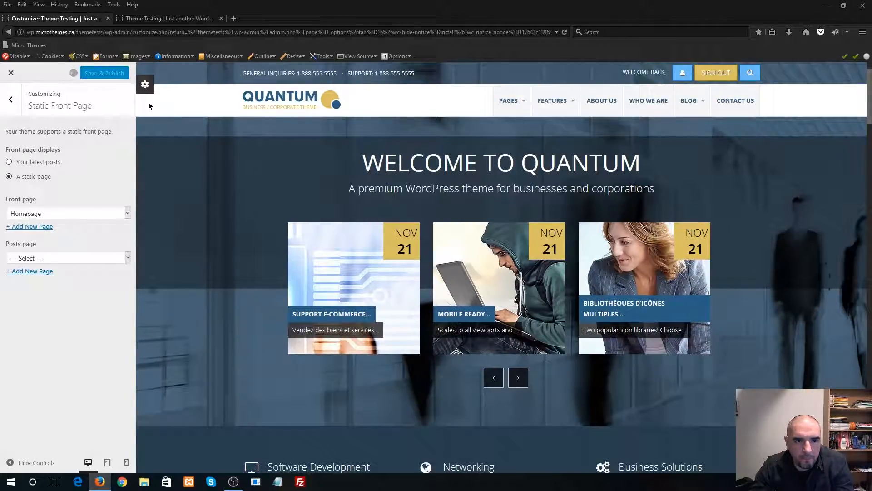
click(12, 74)
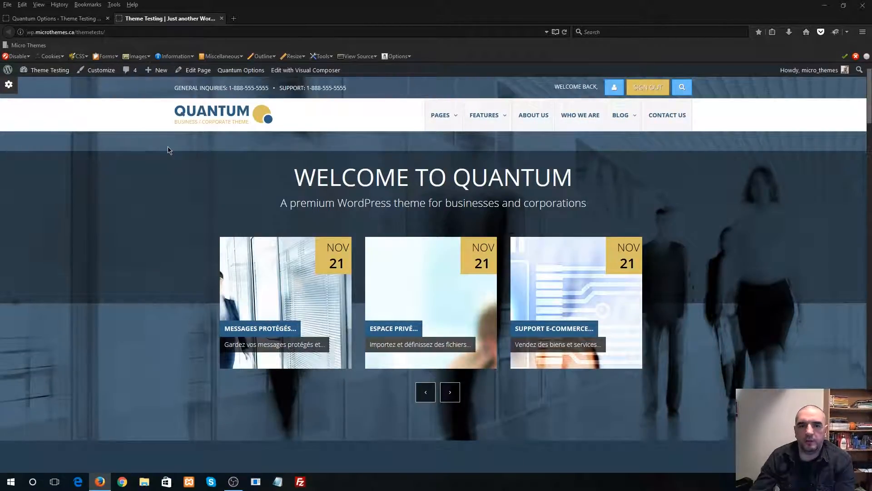
Step: Review the live homepage's sections, from the Welcome to Quantum banner down to the track record section
scroll(195, 217, down, 3)
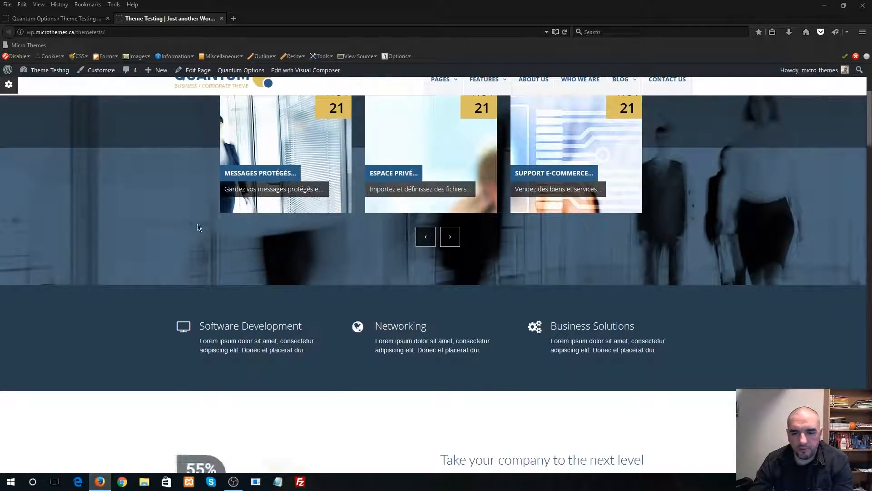
scroll(191, 240, down, 8)
scroll(191, 261, down, 15)
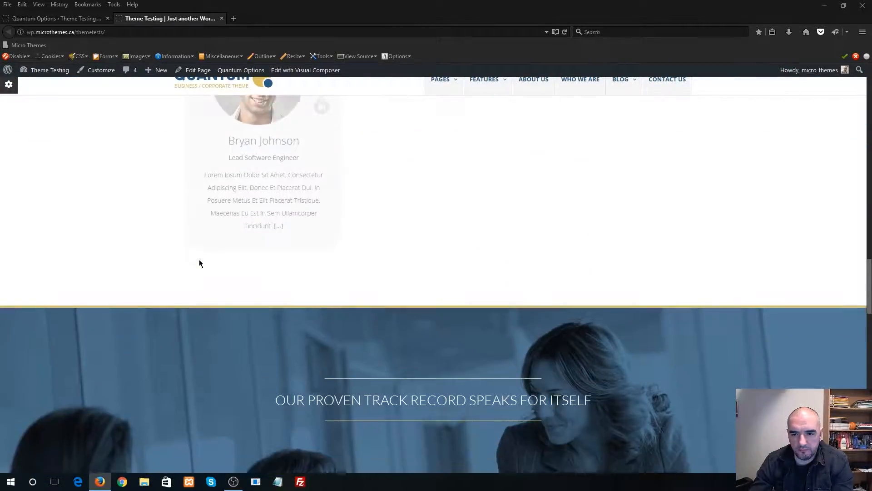
scroll(200, 263, down, 5)
scroll(210, 266, up, 12)
scroll(211, 263, up, 15)
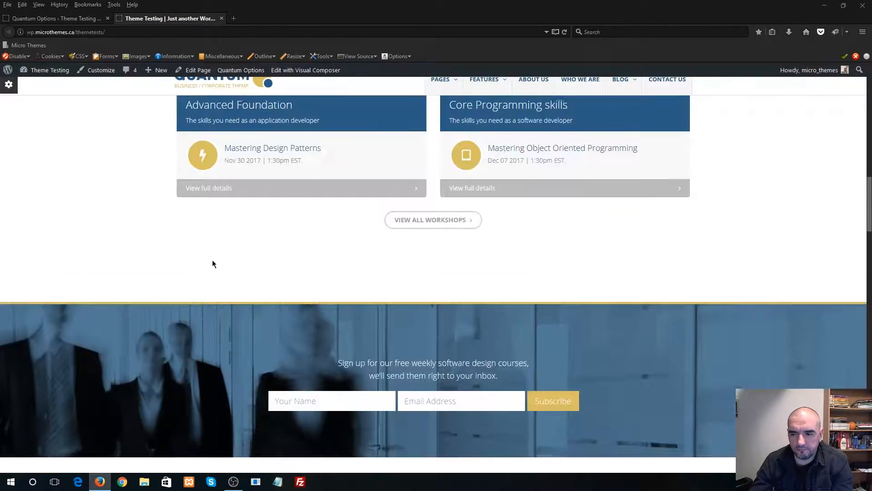
scroll(204, 134, up, 3)
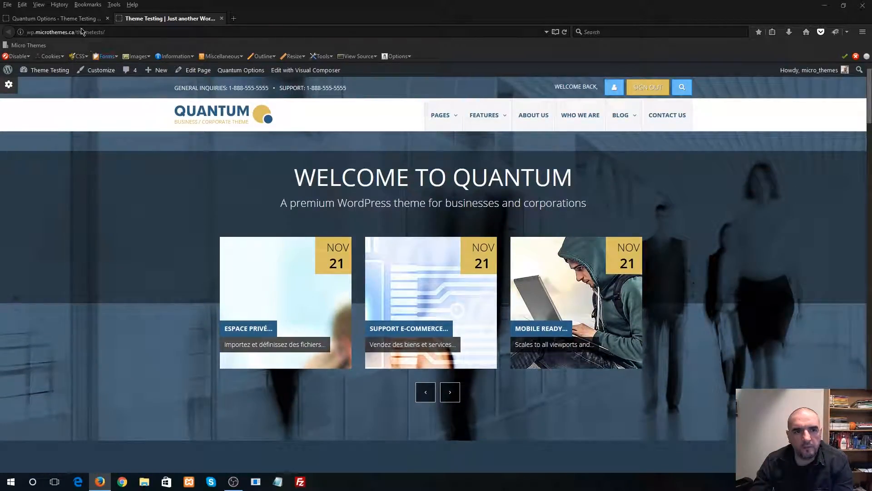
Step: Return to the WordPress admin and save the permalink structure as Post name
click(56, 18)
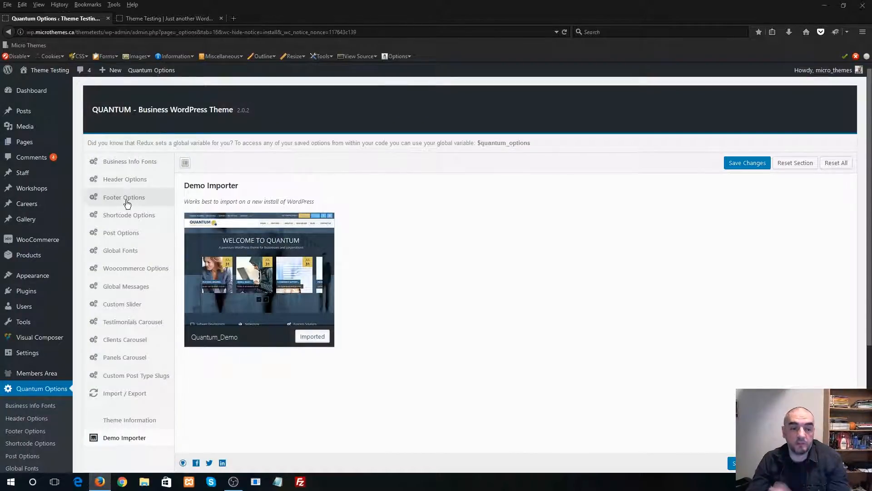
scroll(107, 341, down, 4)
scroll(107, 336, up, 4)
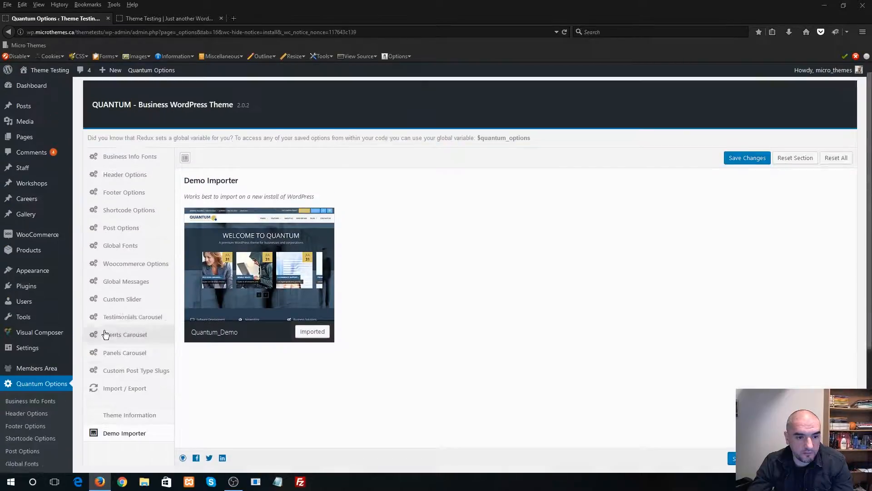
mouse_move(41, 354)
click(94, 417)
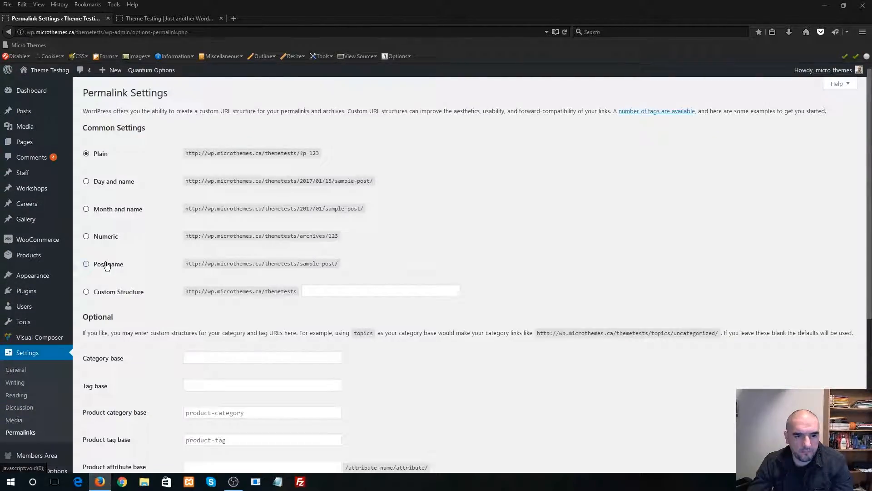
click(107, 266)
scroll(151, 379, down, 5)
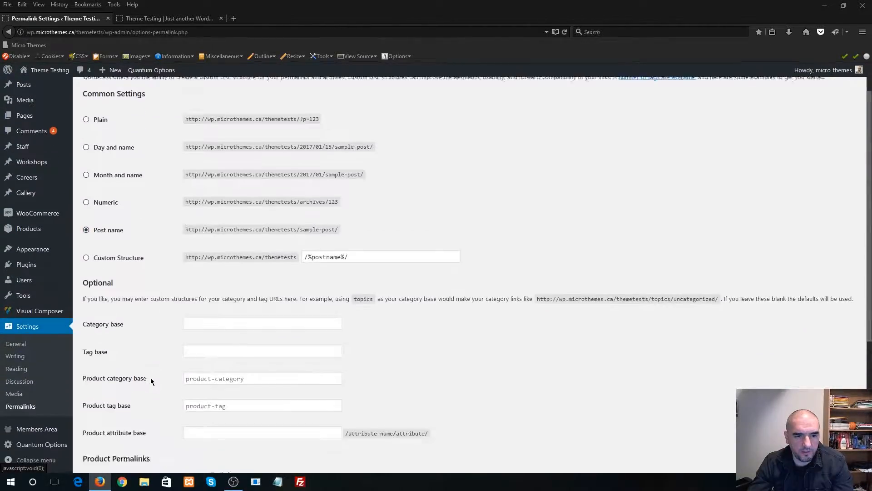
click(105, 442)
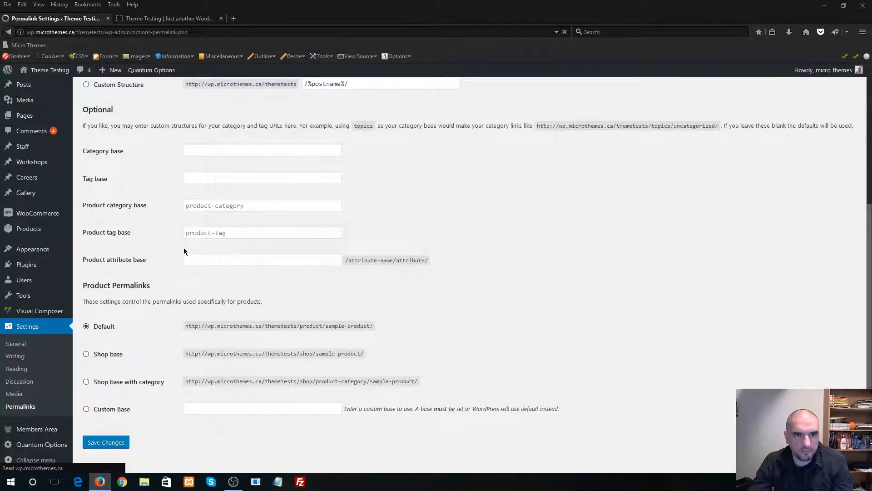
Step: Reload the live site and look through its Services page
click(181, 18)
click(564, 32)
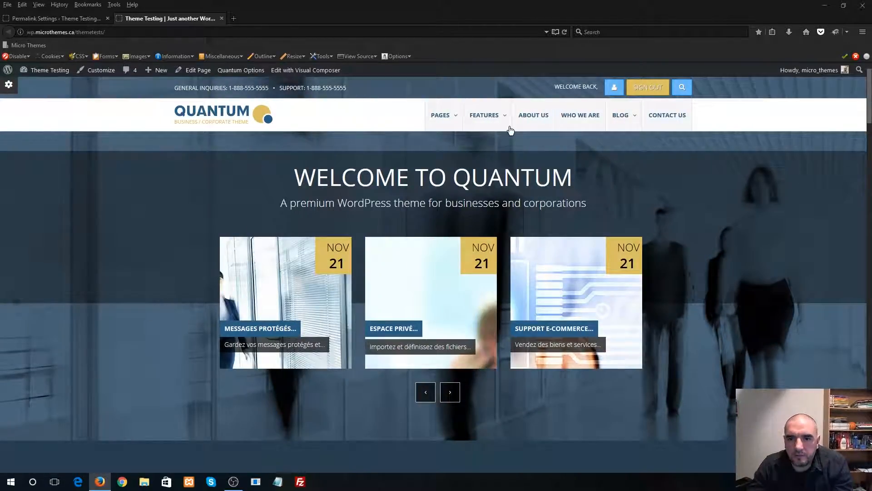
mouse_move(439, 114)
click(456, 150)
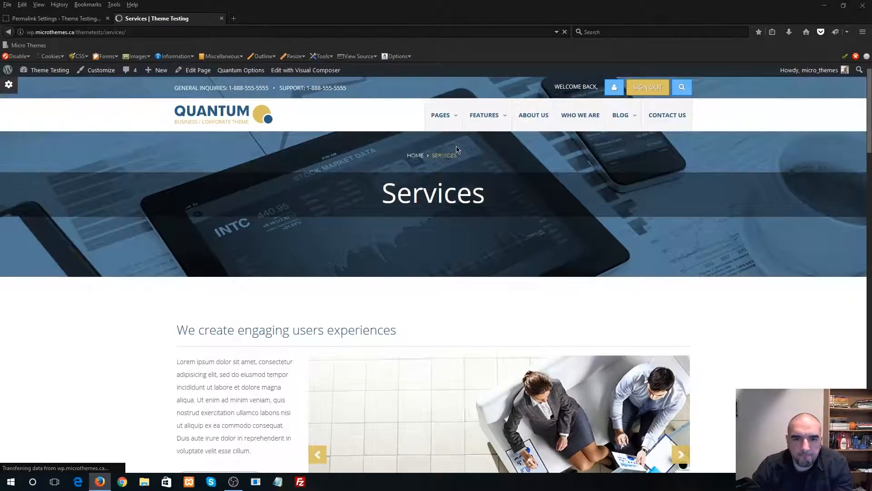
scroll(252, 237, down, 15)
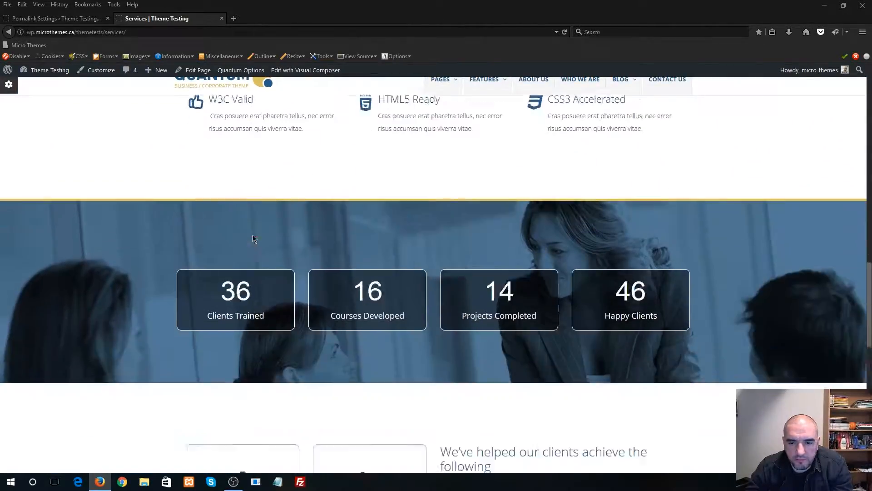
scroll(253, 235, up, 3)
scroll(277, 242, up, 10)
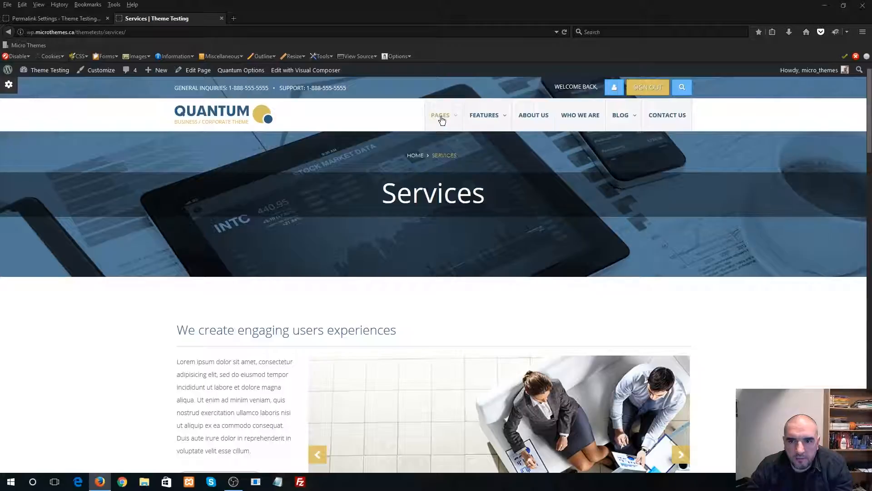
Step: Open the Gallery template page on the live site and look through its items
mouse_move(440, 115)
mouse_move(455, 177)
click(543, 176)
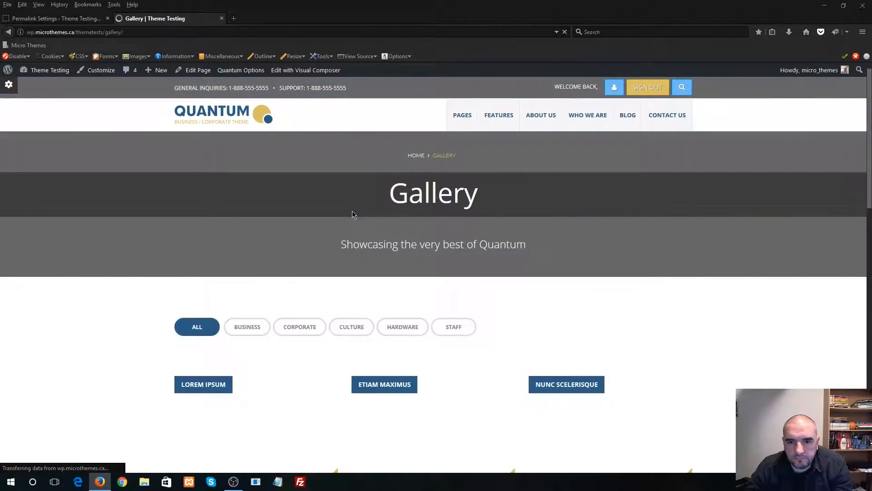
scroll(292, 256, down, 5)
scroll(292, 259, down, 5)
scroll(295, 259, up, 10)
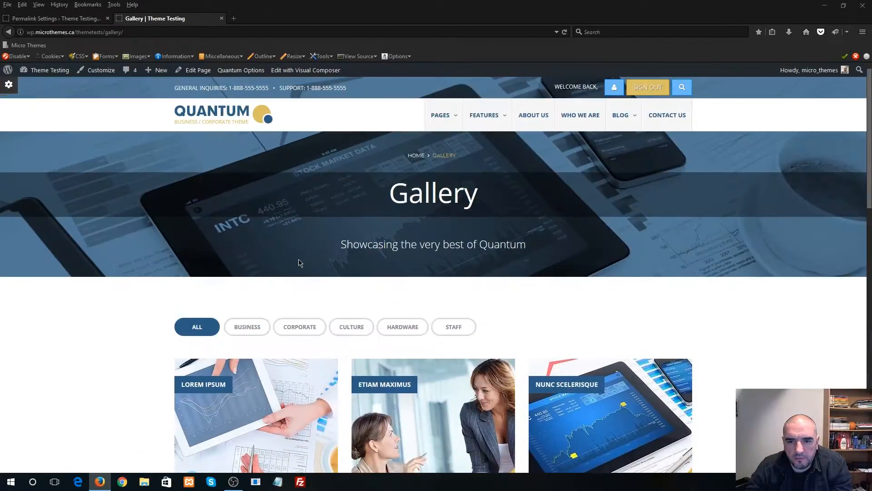
Step: Open the Careers template page on the live site and look over the job listings
mouse_move(449, 119)
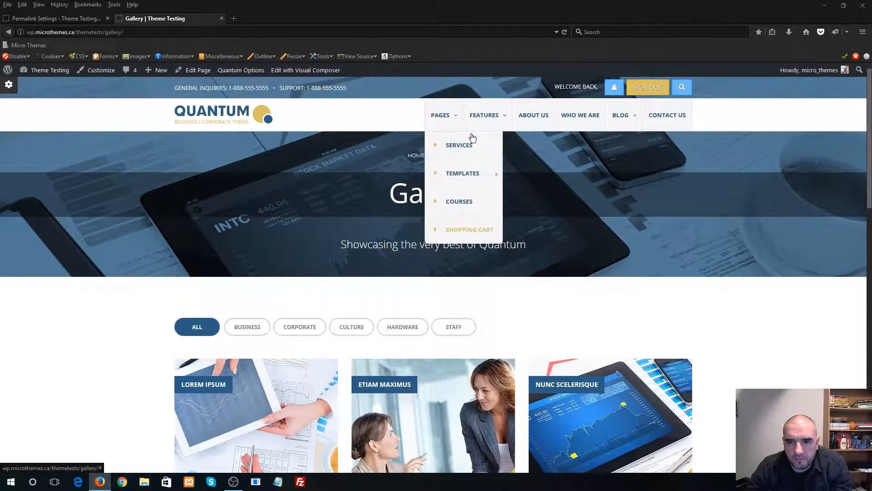
mouse_move(469, 178)
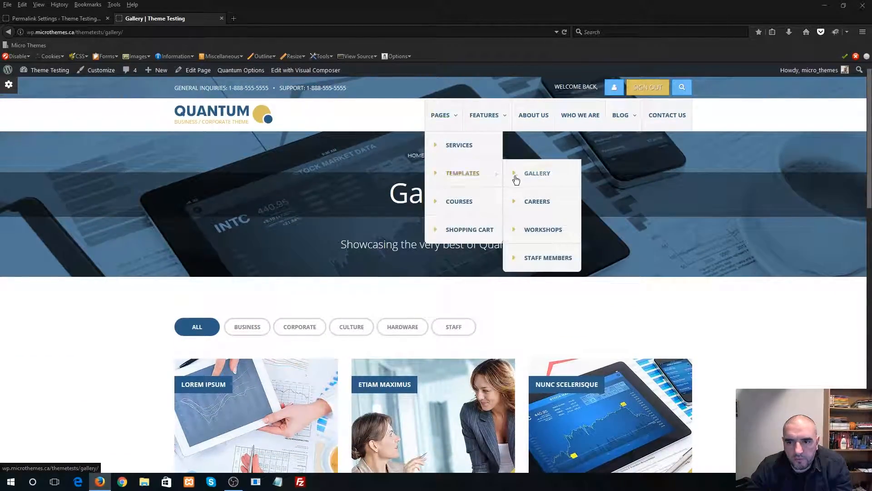
click(539, 205)
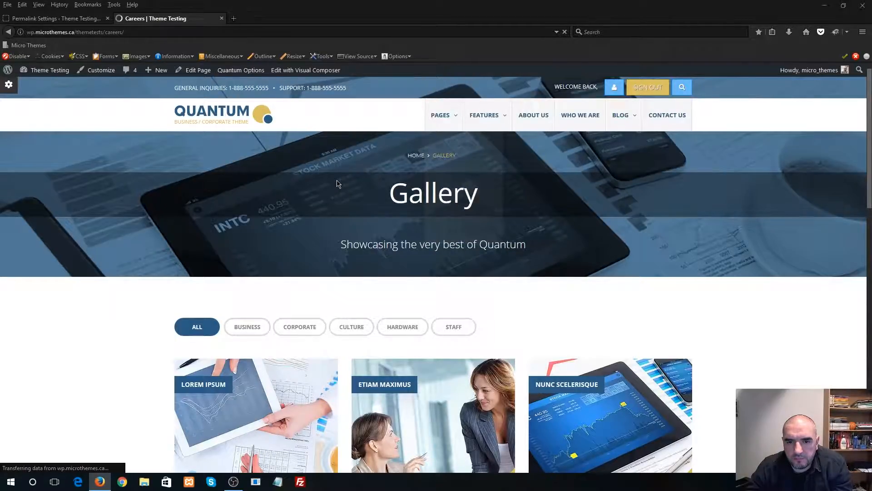
scroll(337, 215, down, 1)
scroll(335, 213, down, 5)
scroll(335, 214, up, 7)
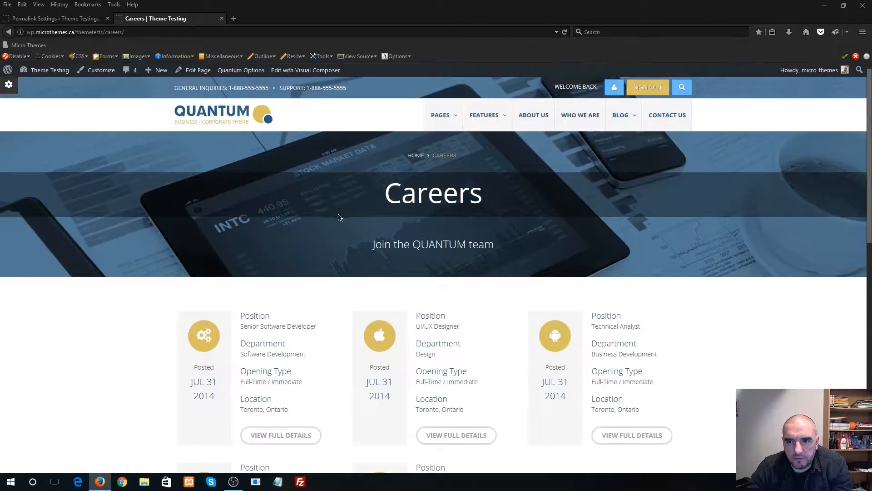
Step: Review the About Us page on the live site and return to the homepage
click(534, 115)
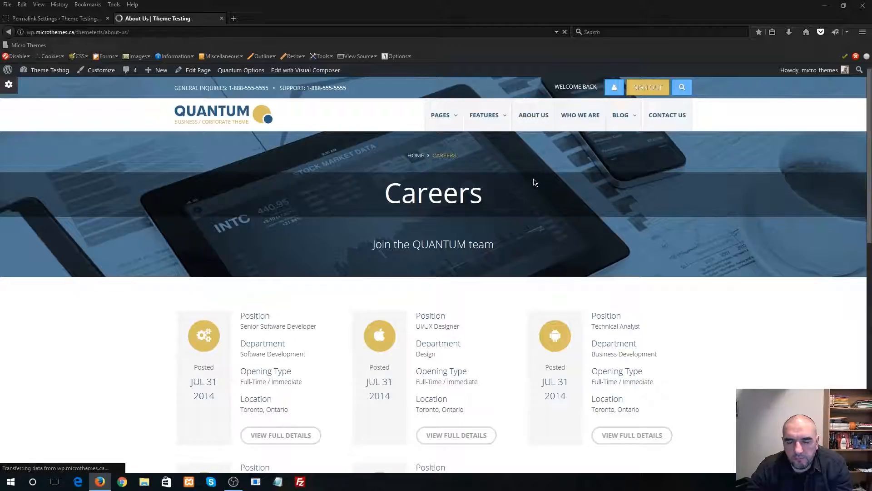
scroll(434, 300, down, 10)
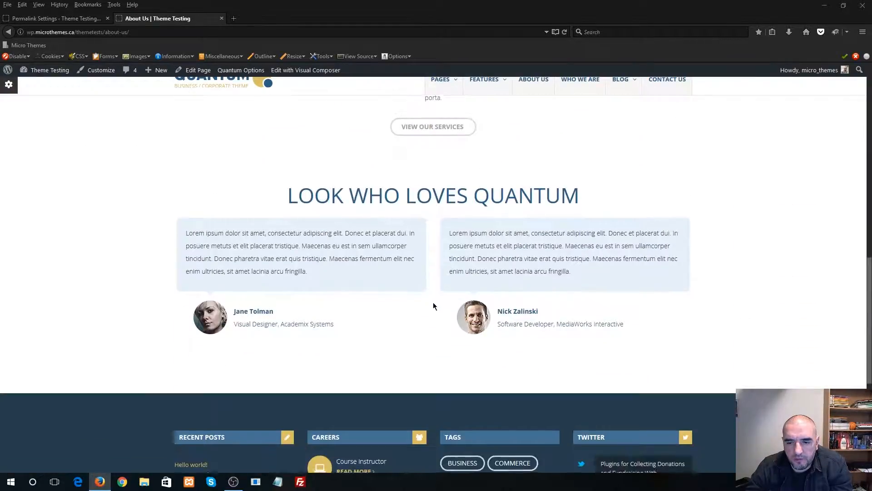
scroll(434, 301, up, 9)
scroll(434, 300, up, 2)
click(229, 115)
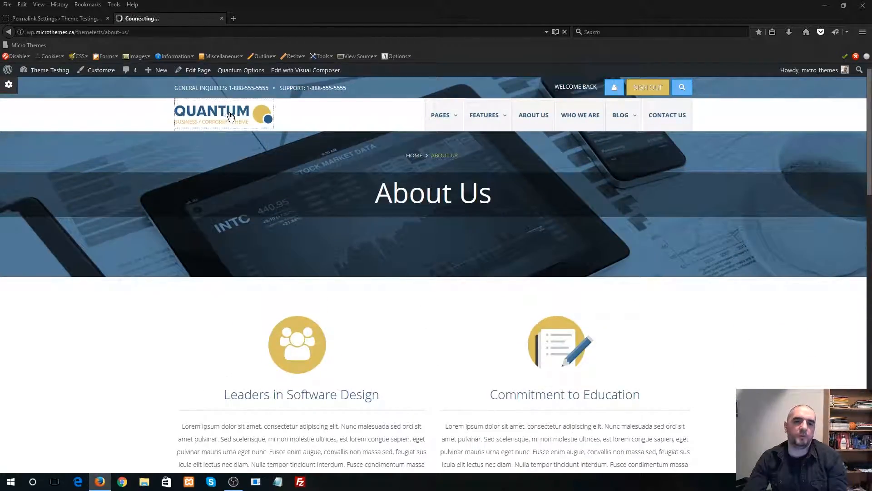